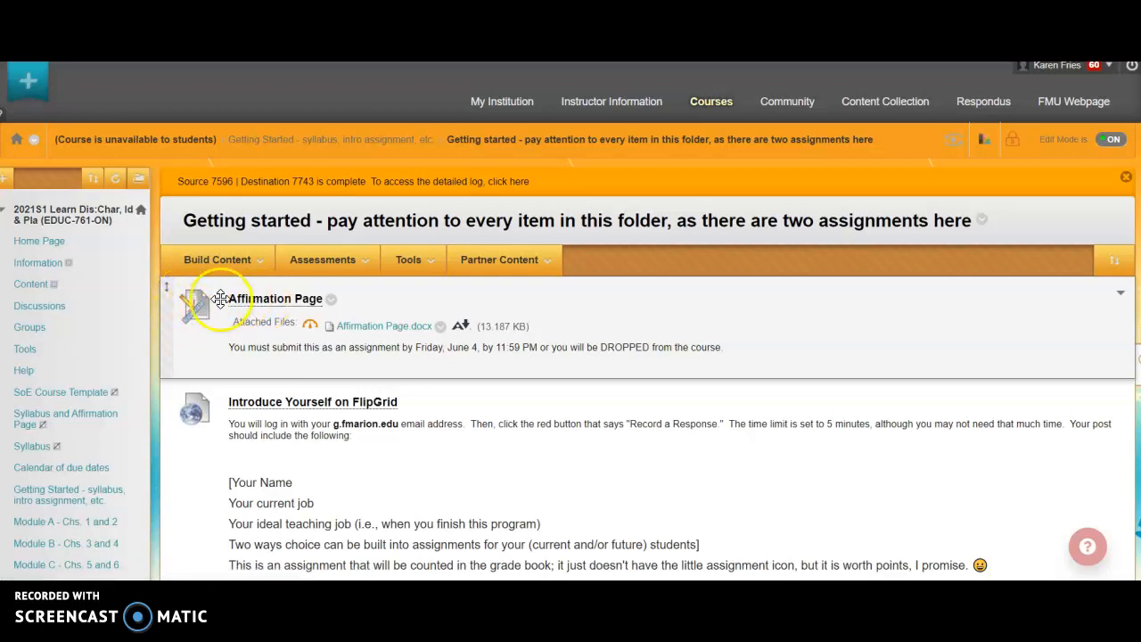
# Browse from the Module A - Chs. 1 and 2 content area into the Assignments for Module A discussion-board question folder.
pyautogui.scroll(-1, 200, 317)
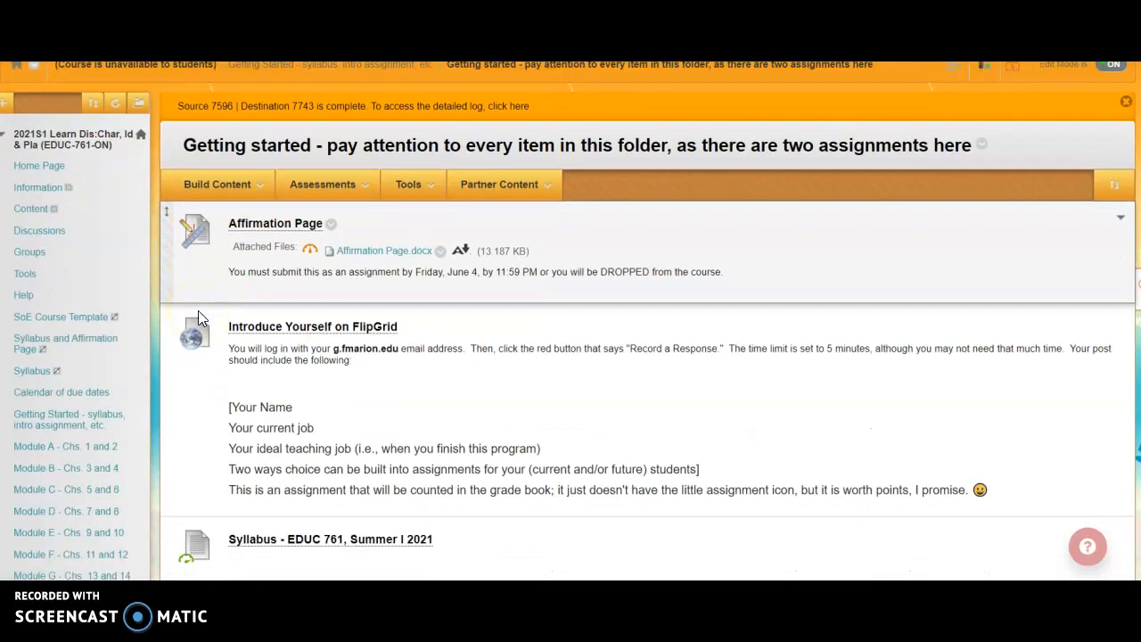
pyautogui.click(45, 452)
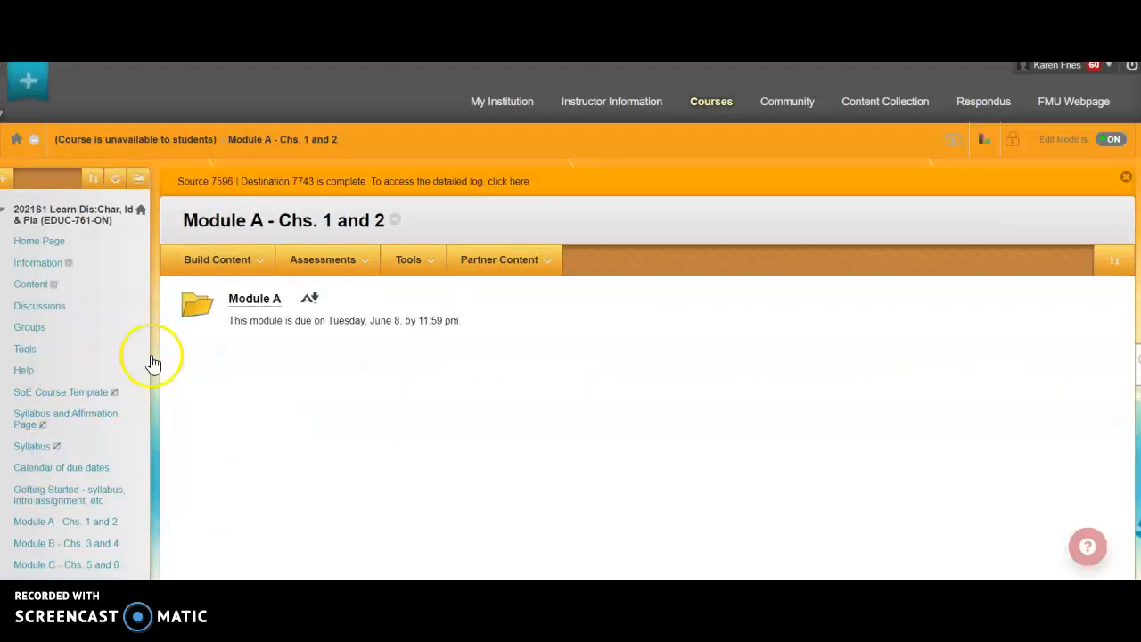
pyautogui.click(251, 303)
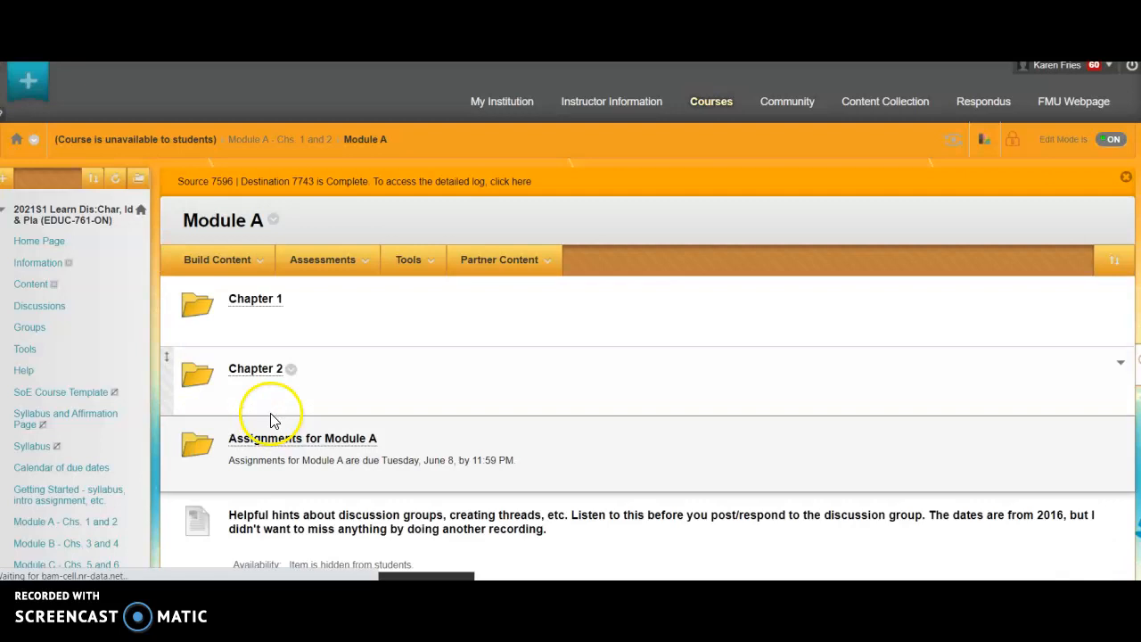
pyautogui.click(268, 438)
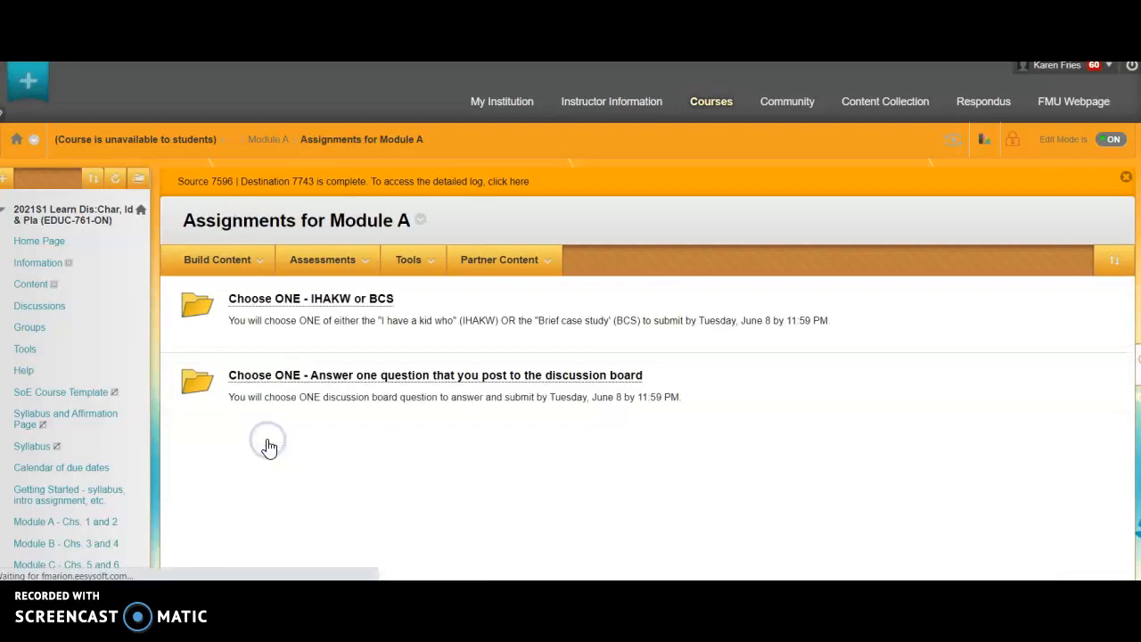
pyautogui.click(268, 376)
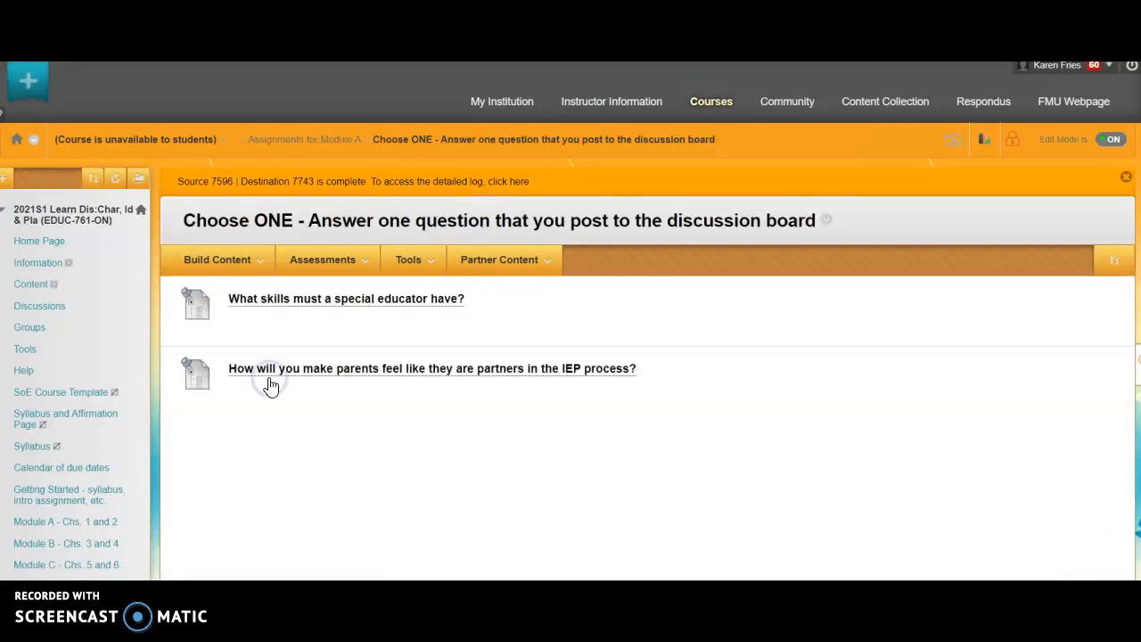
# Return to the Getting started folder under Getting Started - syllabus, intro assignment, etc.
pyautogui.click(203, 261)
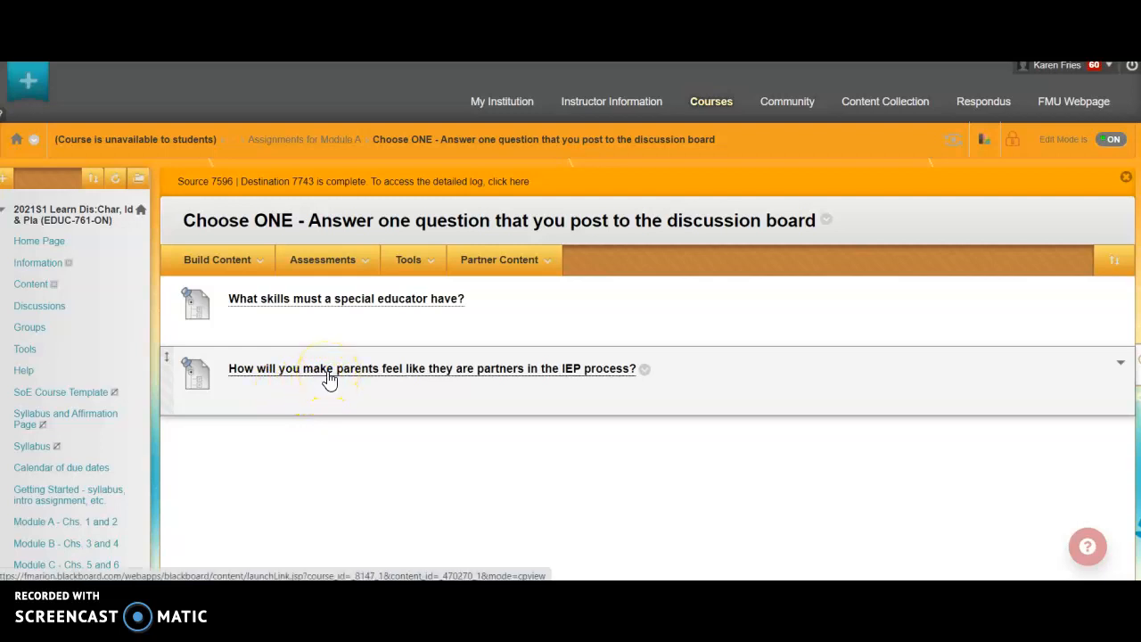
pyautogui.click(45, 495)
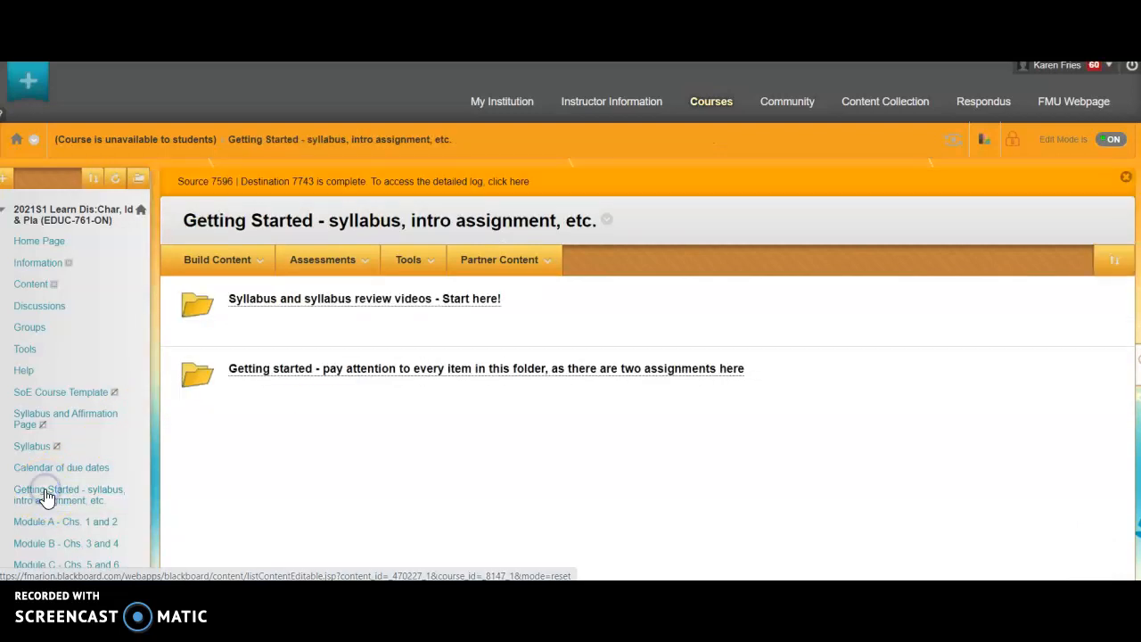
pyautogui.click(360, 379)
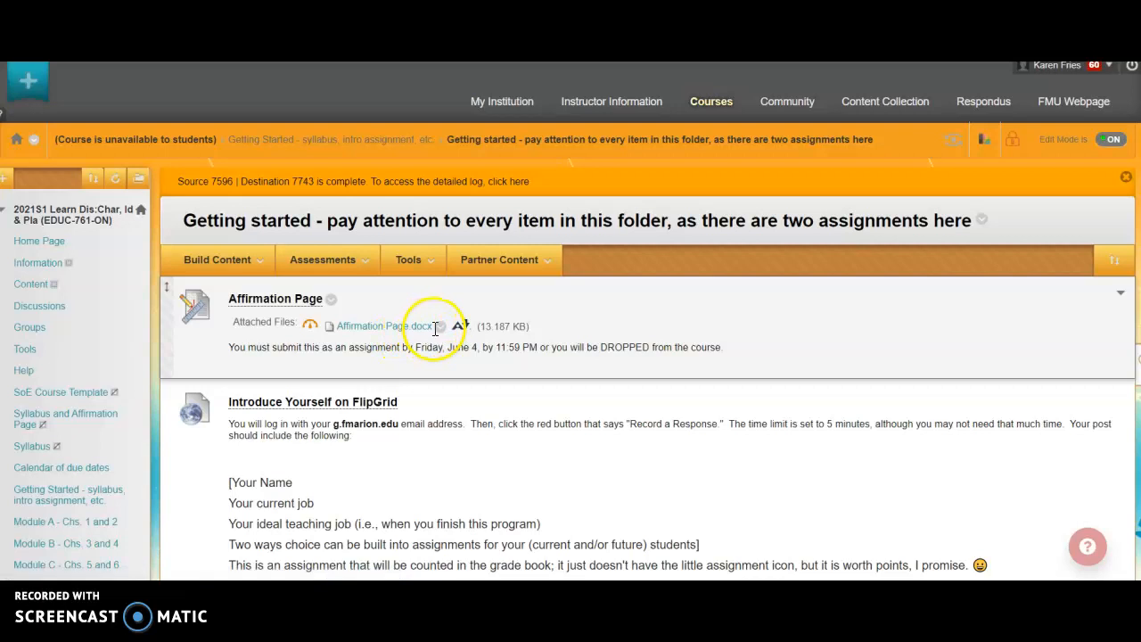
# Open the Affirmation Page assignment and its attached Affirmation Page.docx form.
pyautogui.click(278, 302)
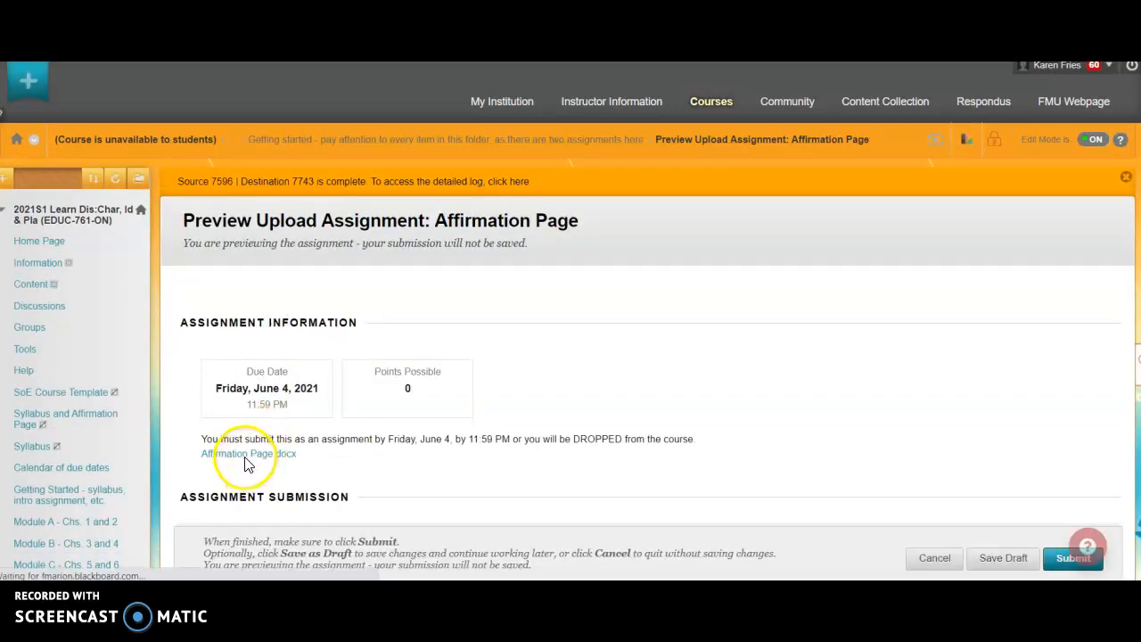
pyautogui.click(244, 460)
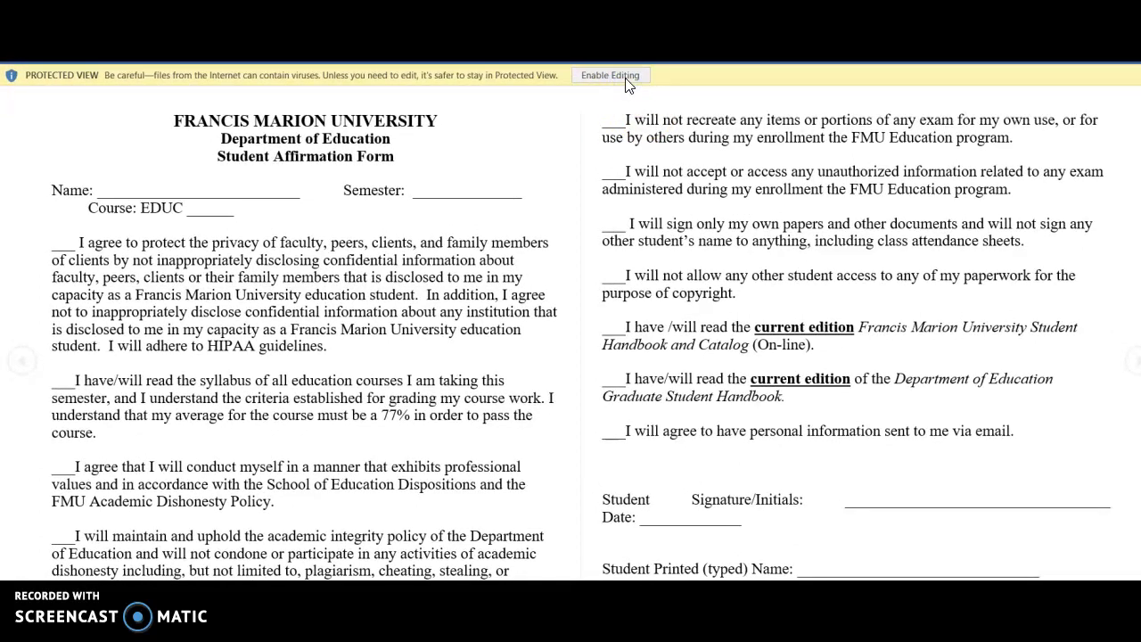
# Enable editing of the downloaded affirmation form document.
pyautogui.click(622, 80)
pyautogui.click(605, 80)
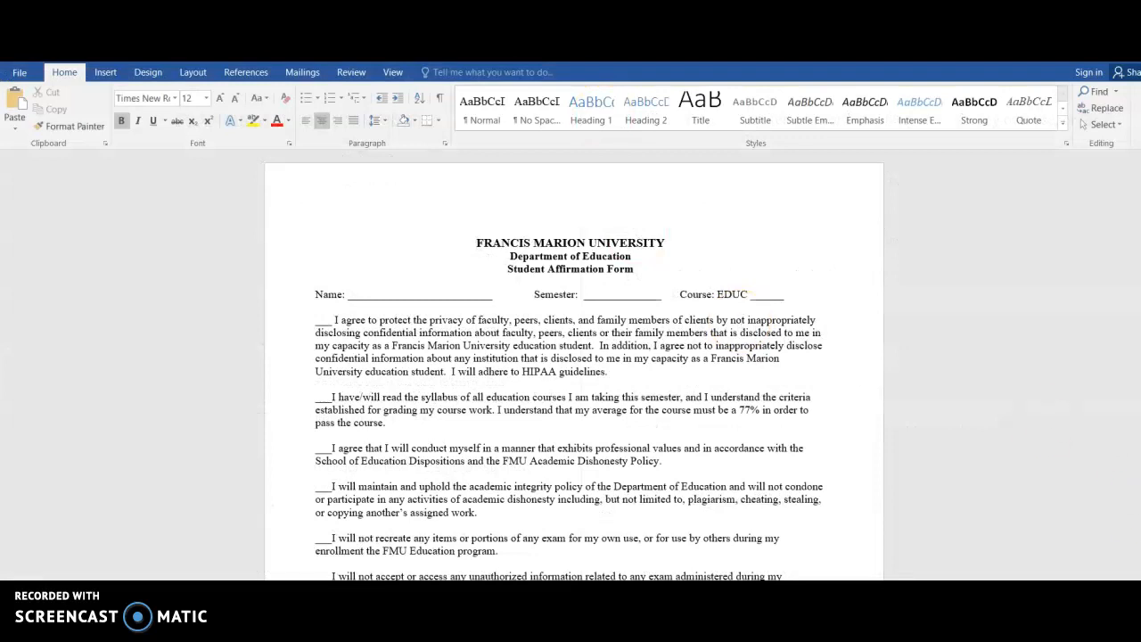
pyautogui.scroll(4, 574, 366)
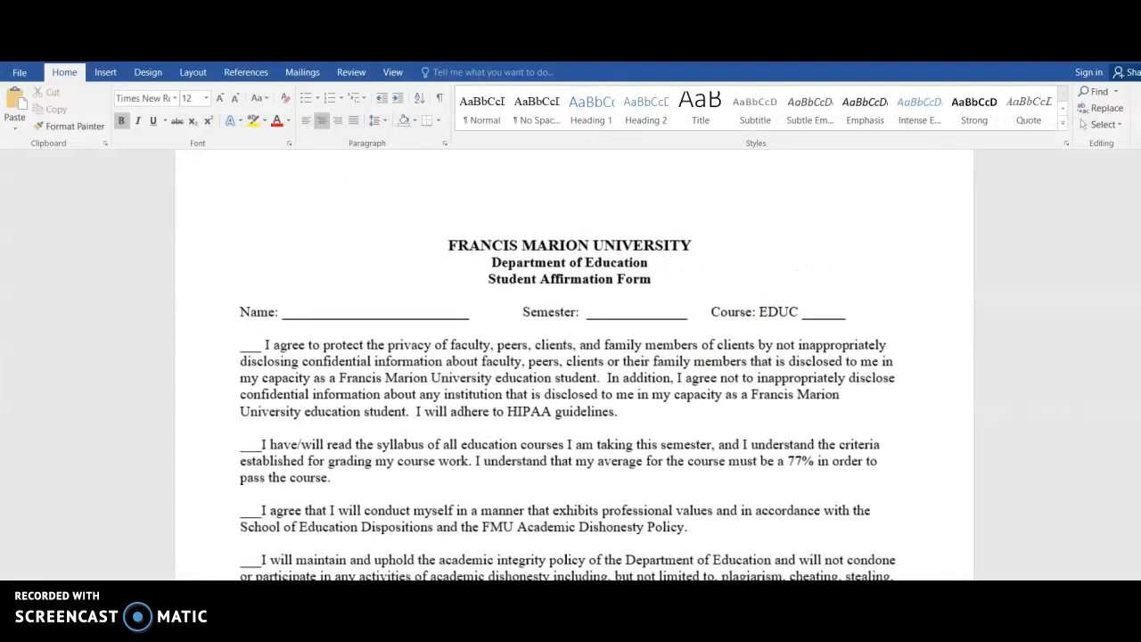
# Enter the student's full name in the Name field of the form.
pyautogui.click(264, 319)
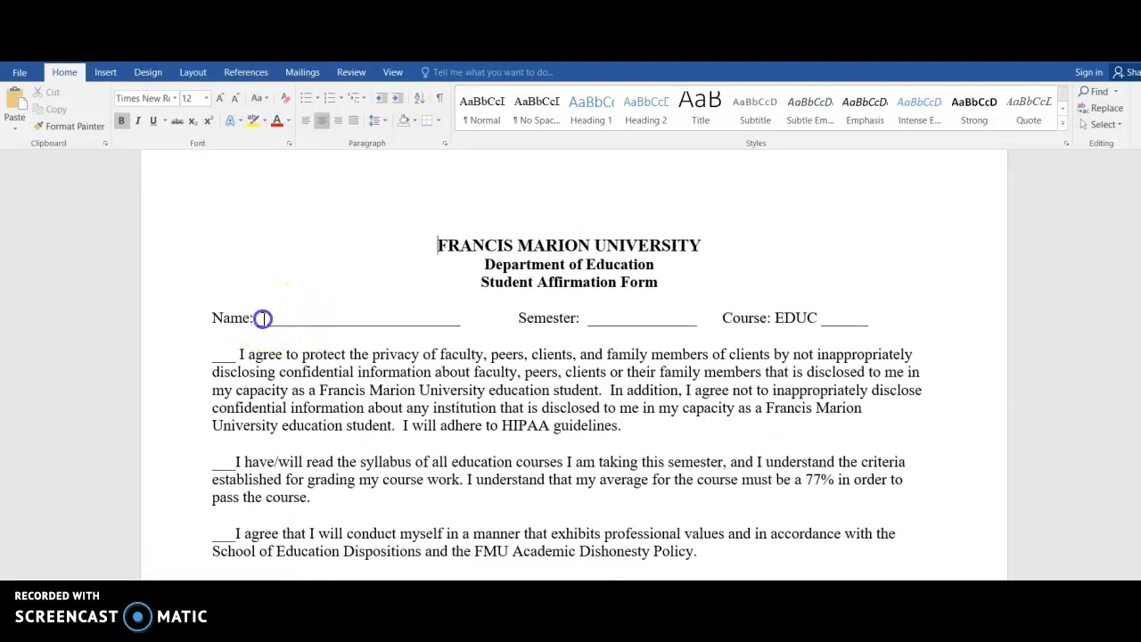
pyautogui.write('Karen ')
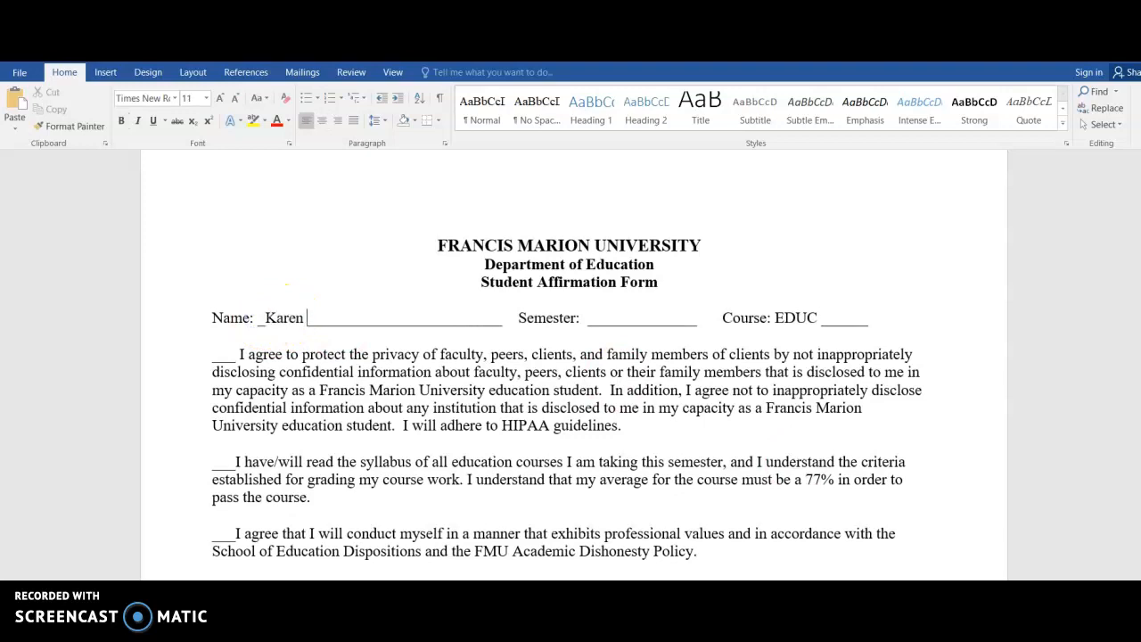
pyautogui.write('Fries')
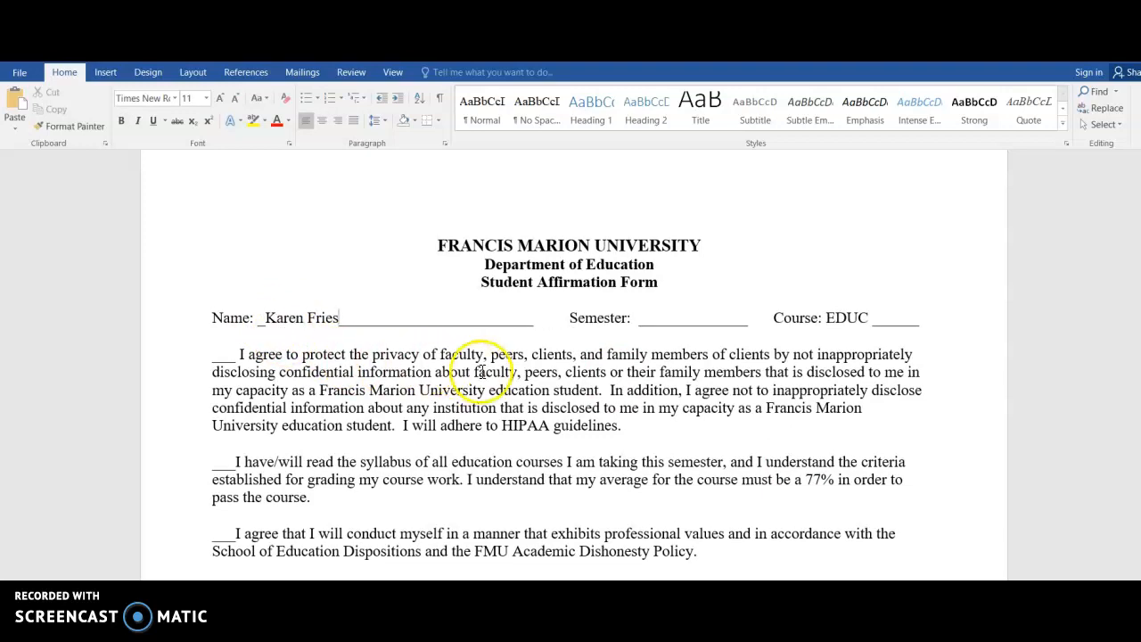
# Fill in the Semester as Summer 1 and the Course number as 761.
pyautogui.click(669, 318)
pyautogui.write('Summer 1')
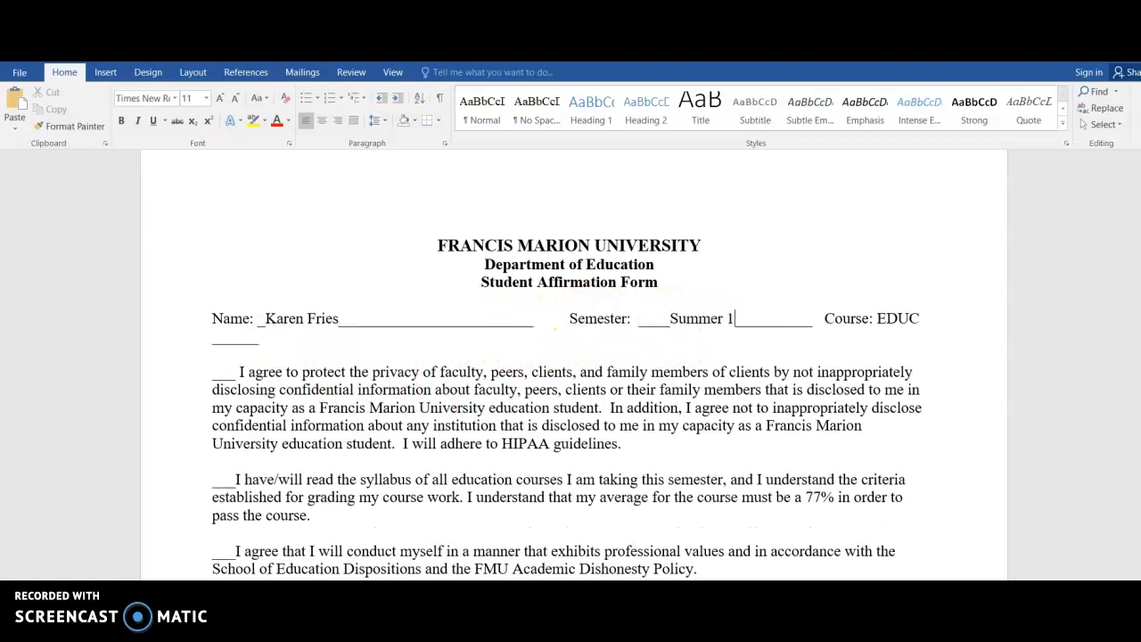
pyautogui.click(229, 337)
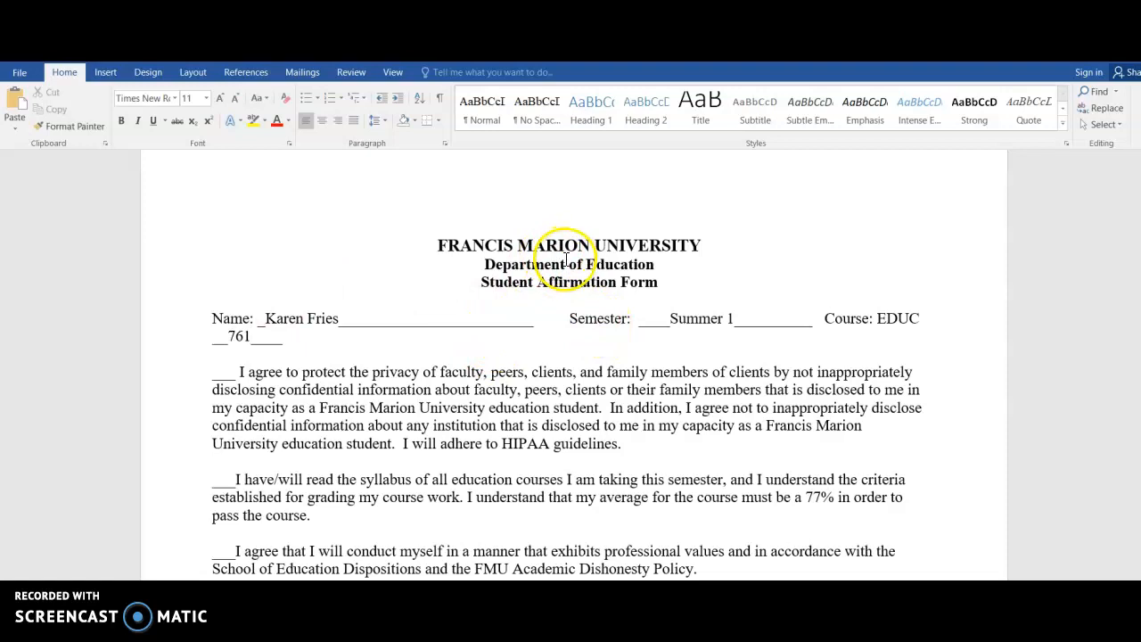
# Replace the word Department with School in the Department of Education heading.
pyautogui.click(531, 267)
pyautogui.moveTo(531, 267); pyautogui.dragTo(484, 265)
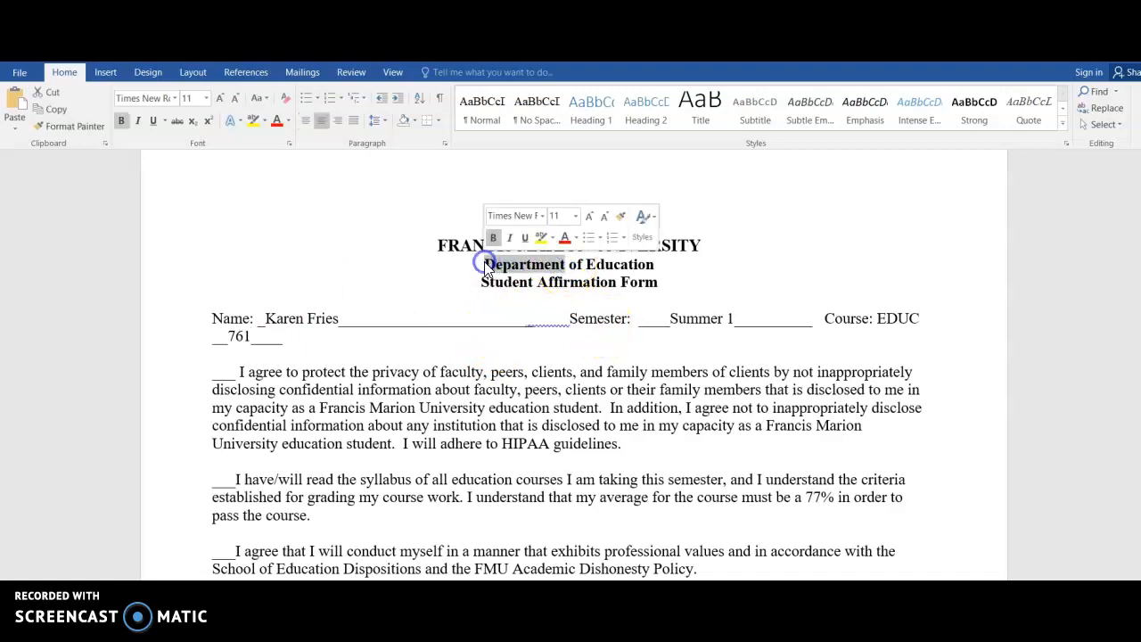
pyautogui.press('BackSpace')
pyautogui.write('School')
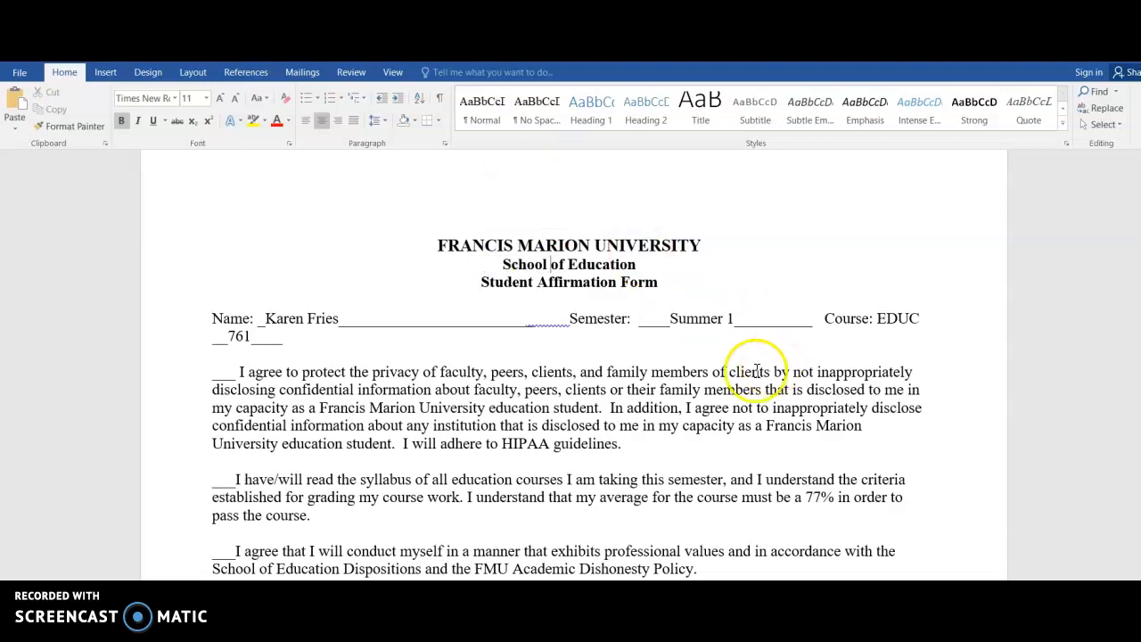
# Initial the first three affirmation statements with the student's initials.
pyautogui.scroll(-2, 700, 330)
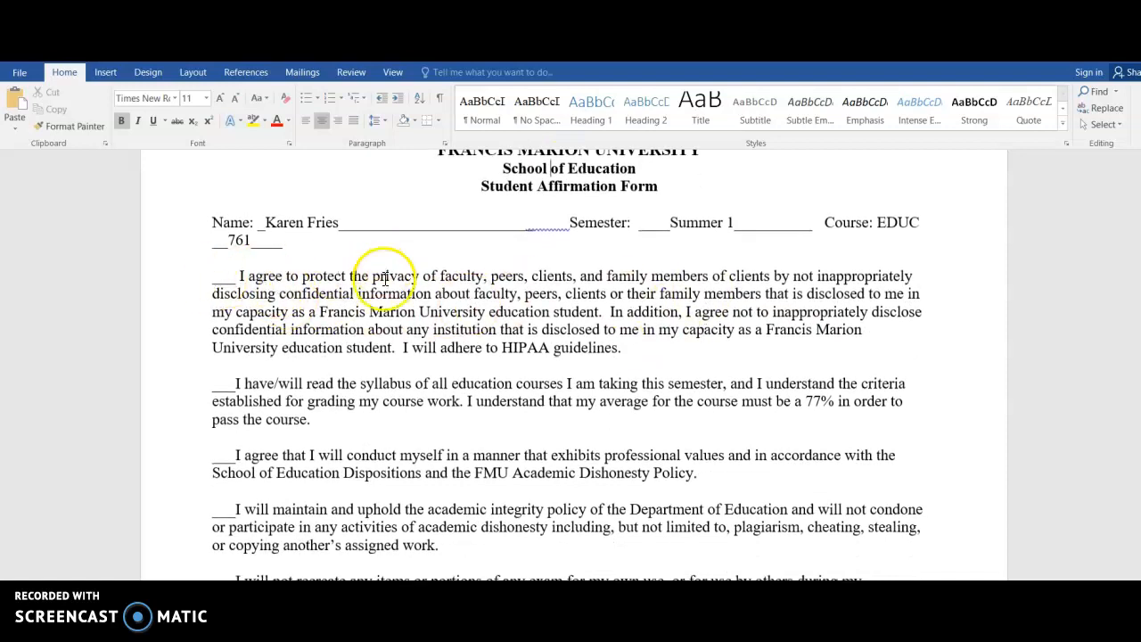
pyautogui.click(213, 279)
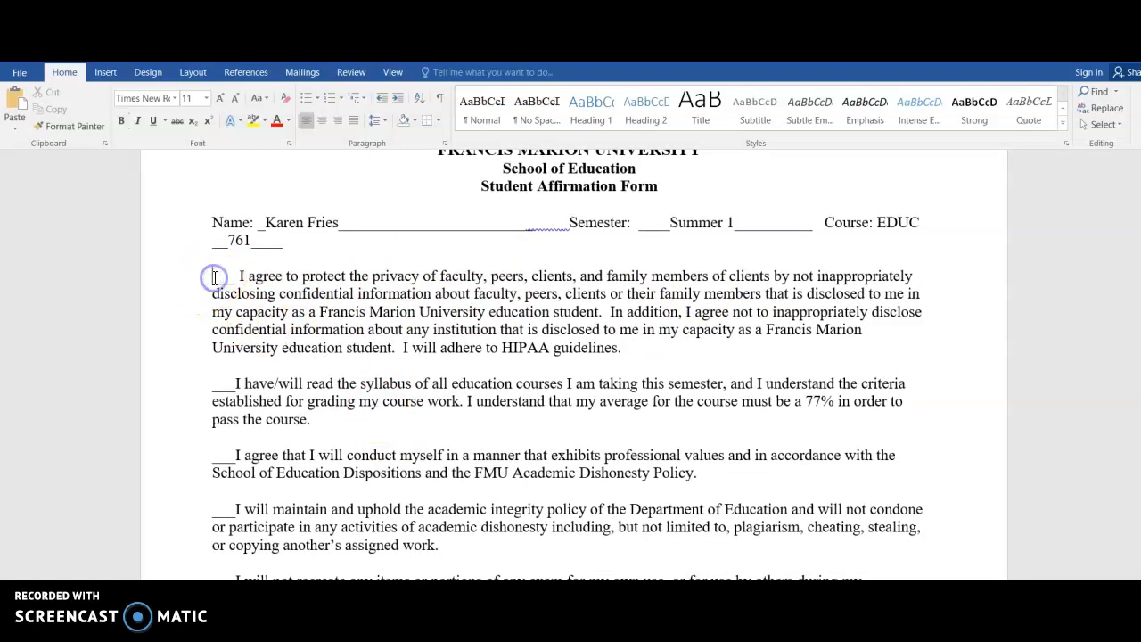
pyautogui.write('KF')
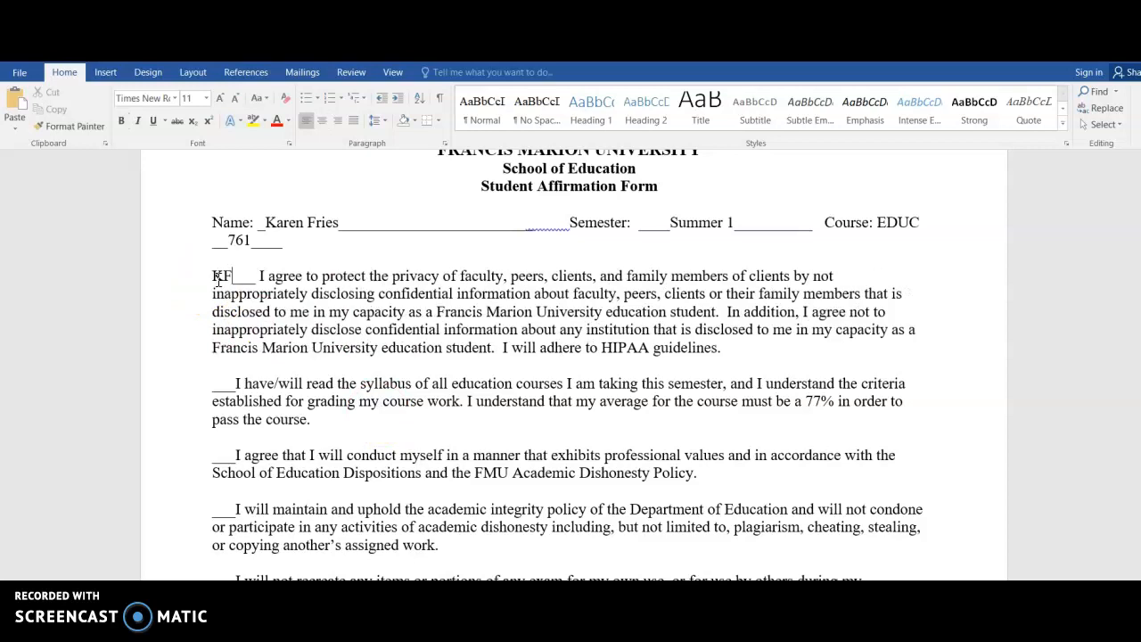
pyautogui.click(219, 385)
pyautogui.write('KF')
pyautogui.click(226, 454)
pyautogui.write('KF')
# Enter the student's full name in the Student Printed (typed) Name field.
pyautogui.scroll(-5, 226, 455)
pyautogui.scroll(-4, 226, 455)
pyautogui.click(397, 388)
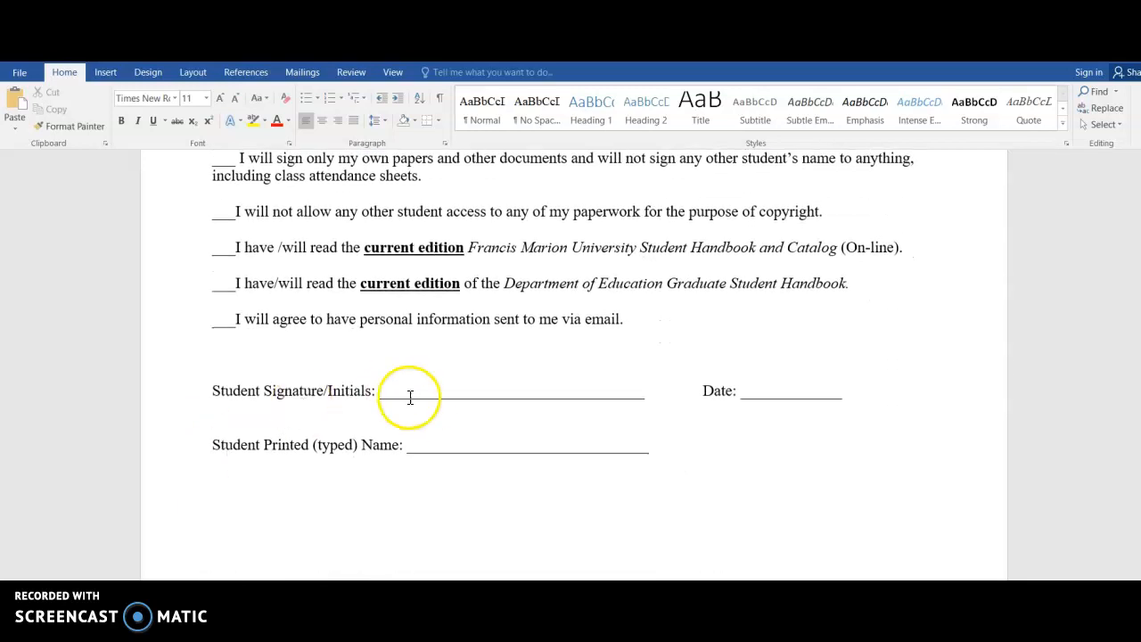
pyautogui.click(429, 442)
pyautogui.write('Karen M. Fries')
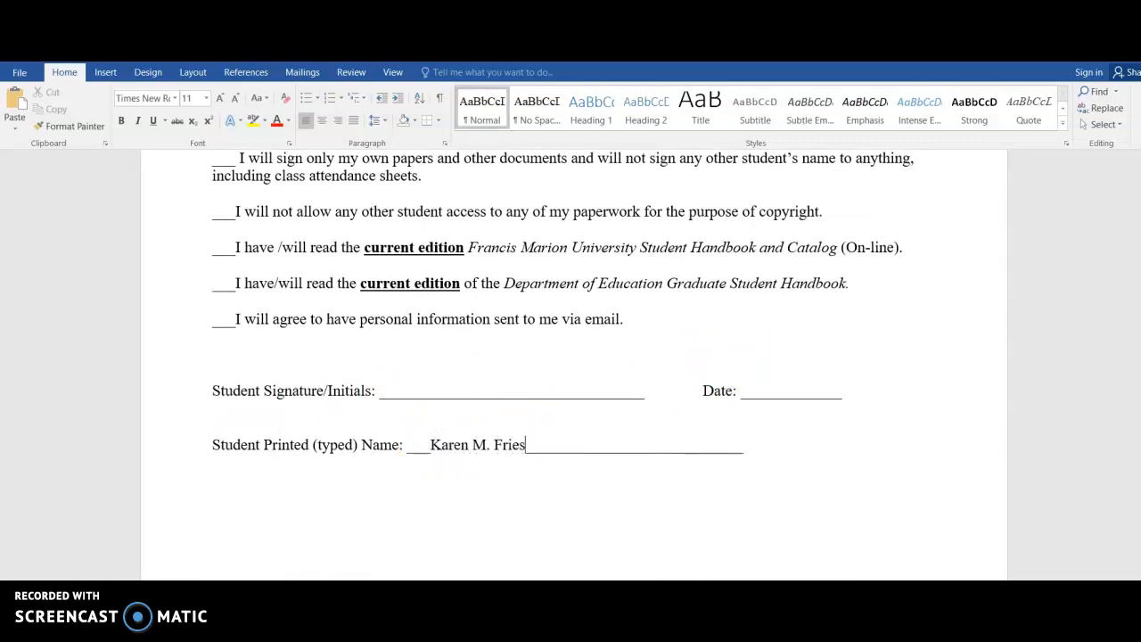
# Enter 05/24/2021 in the Date field.
pyautogui.click(751, 389)
pyautogui.write('05/24/2021')
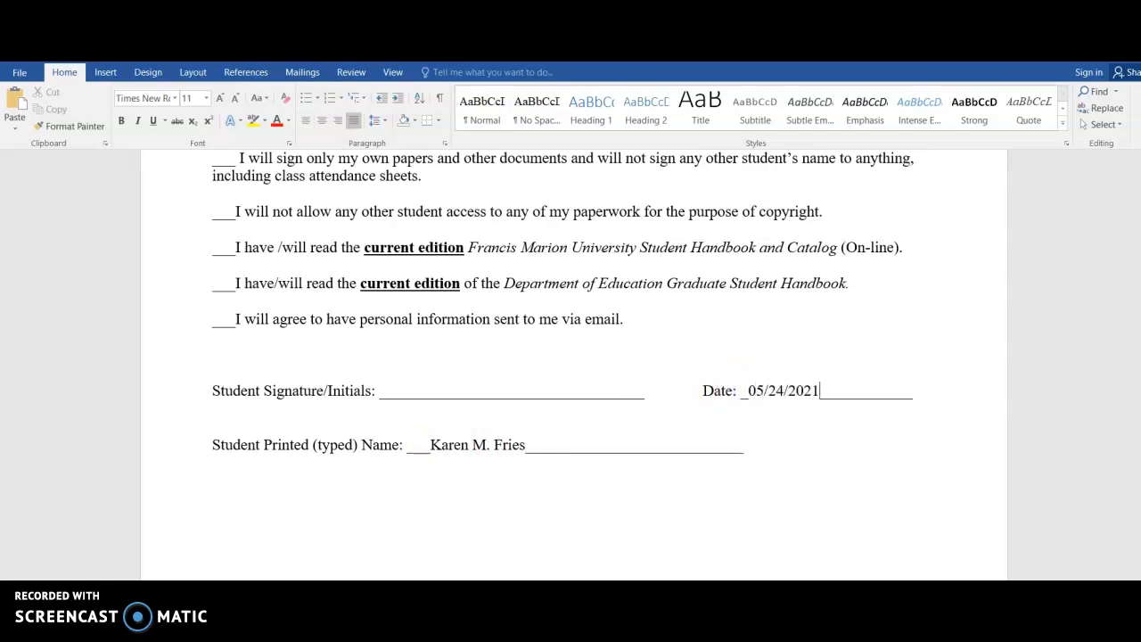
pyautogui.click(384, 390)
pyautogui.click(104, 75)
pyautogui.click(149, 111)
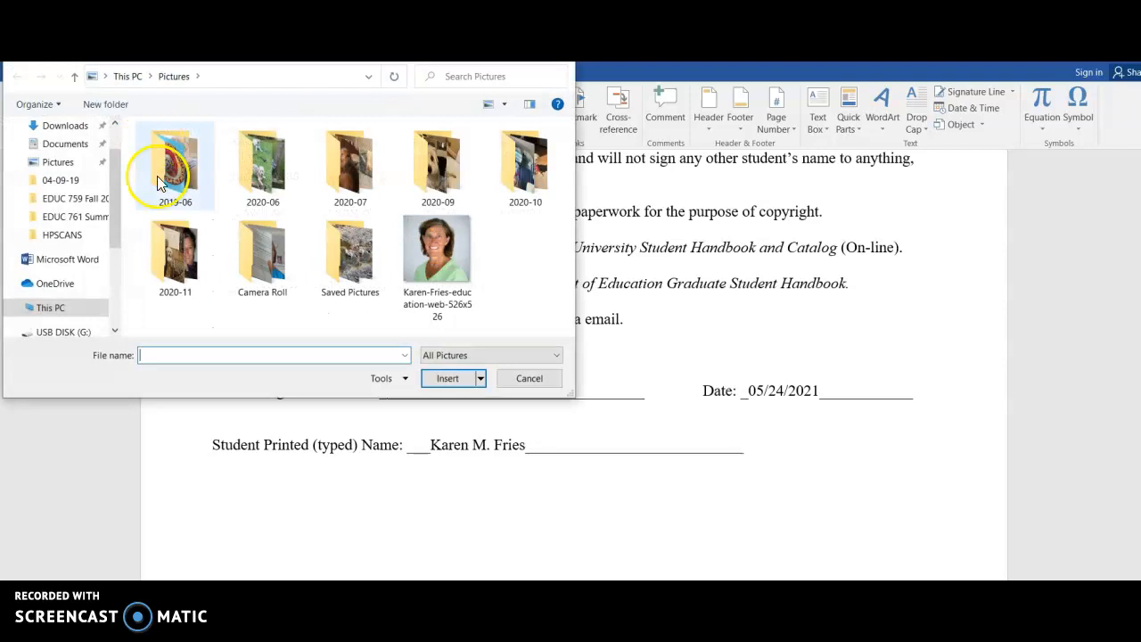
pyautogui.click(350, 250)
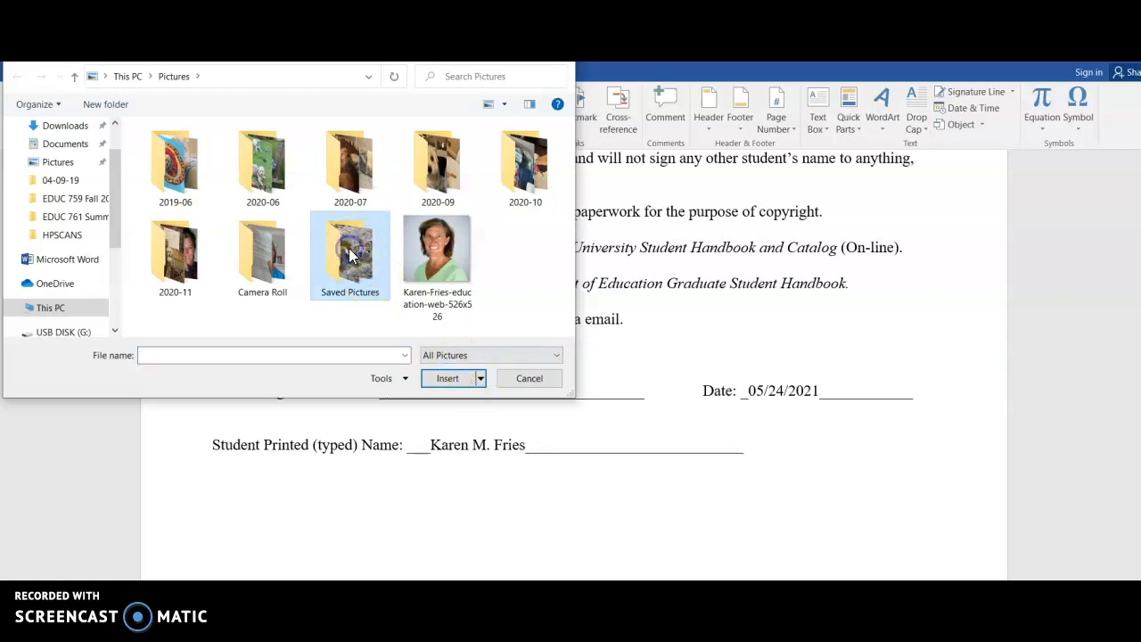
pyautogui.click(263, 256)
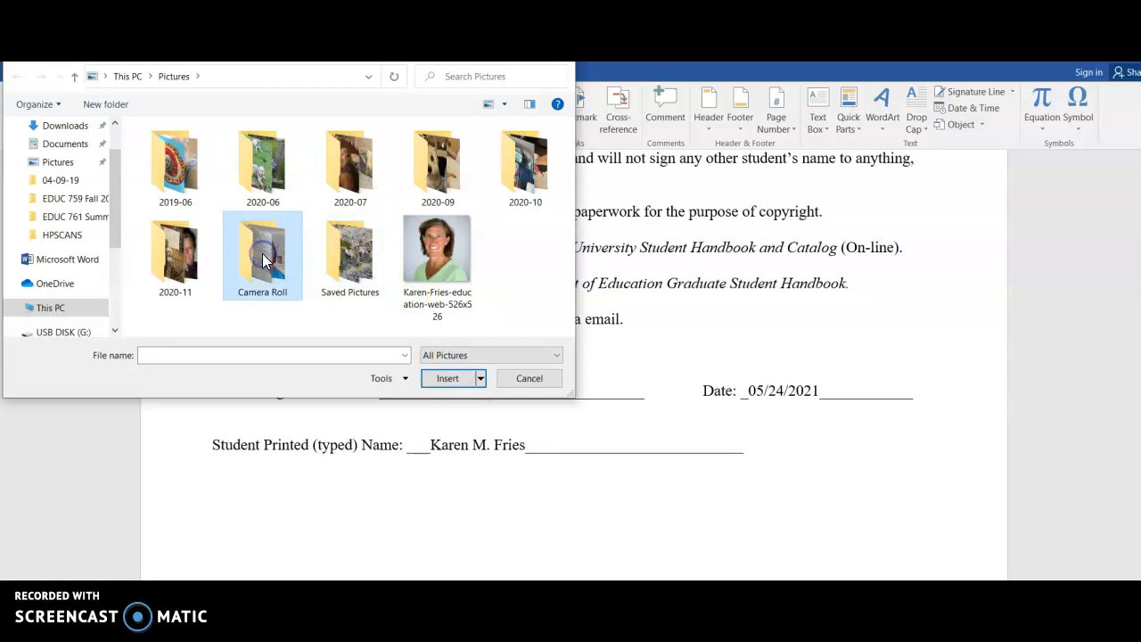
pyautogui.click(532, 379)
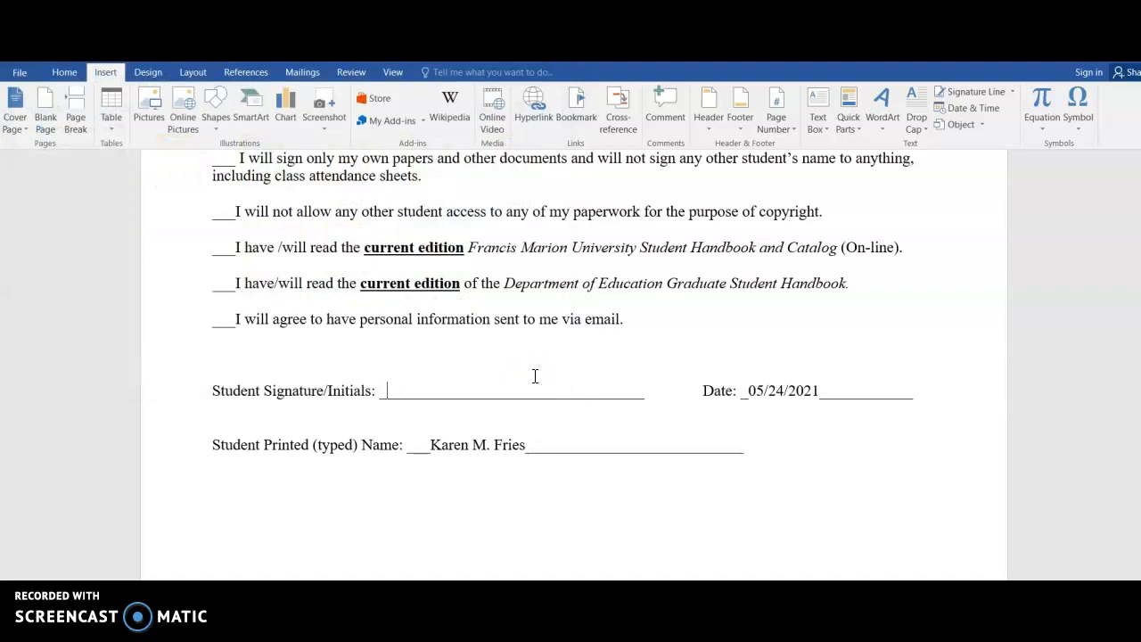
# Enter the student's initials in the Student Signature/Initials field.
pyautogui.click(404, 395)
pyautogui.write(':')
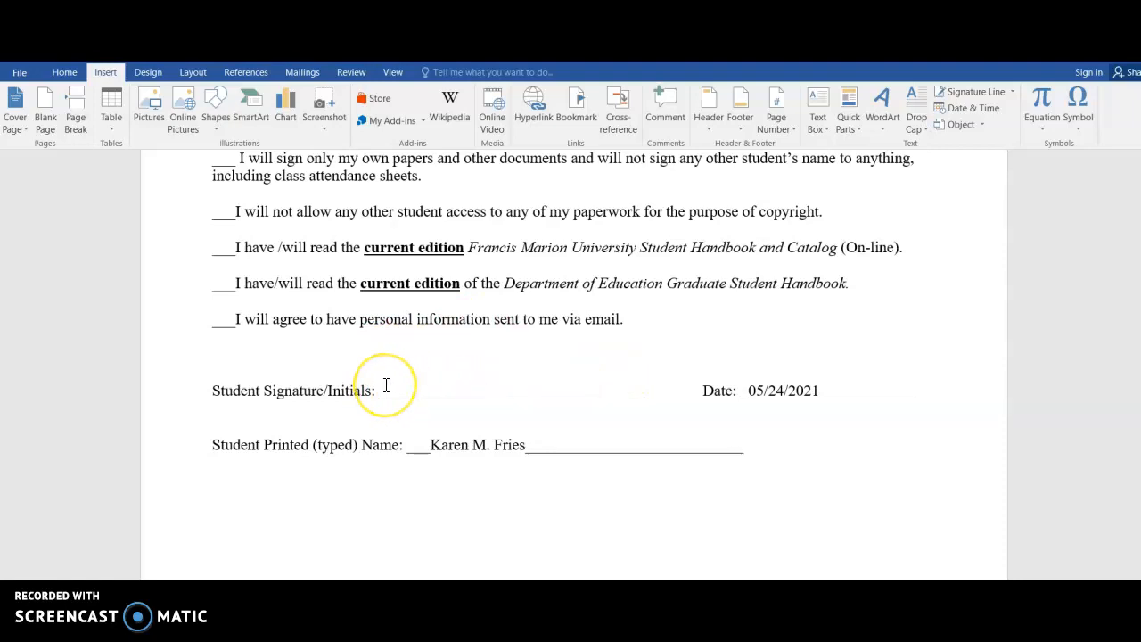
pyautogui.click(387, 386)
pyautogui.write('KMF')
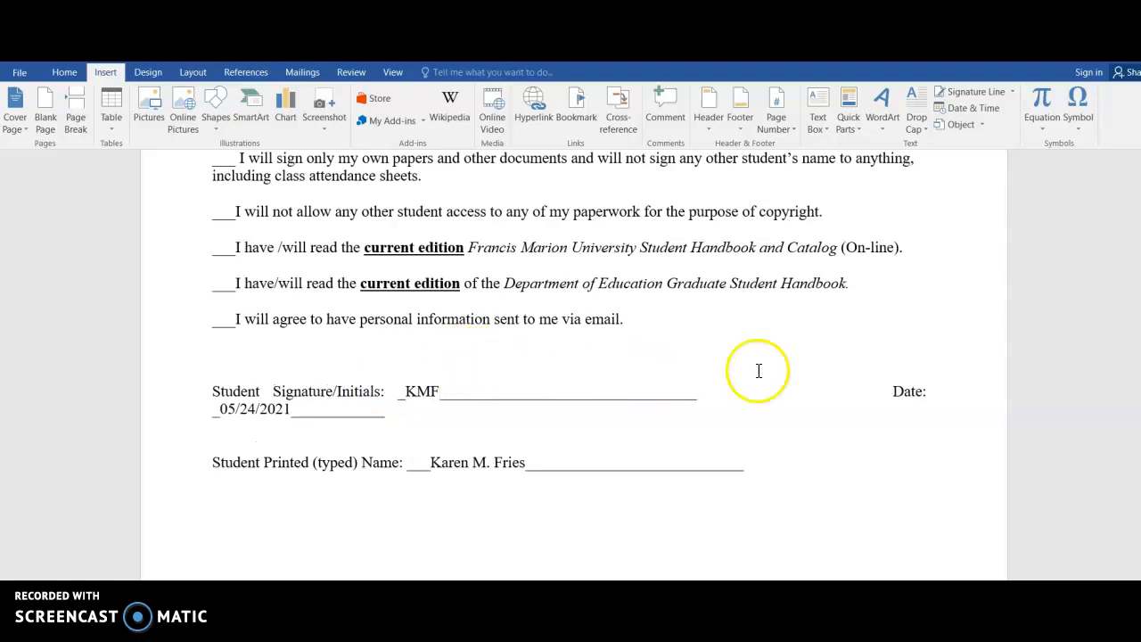
# Remove the extra spaces before Date so the signature and date stay on one line.
pyautogui.click(843, 393)
pyautogui.press('BackSpace')
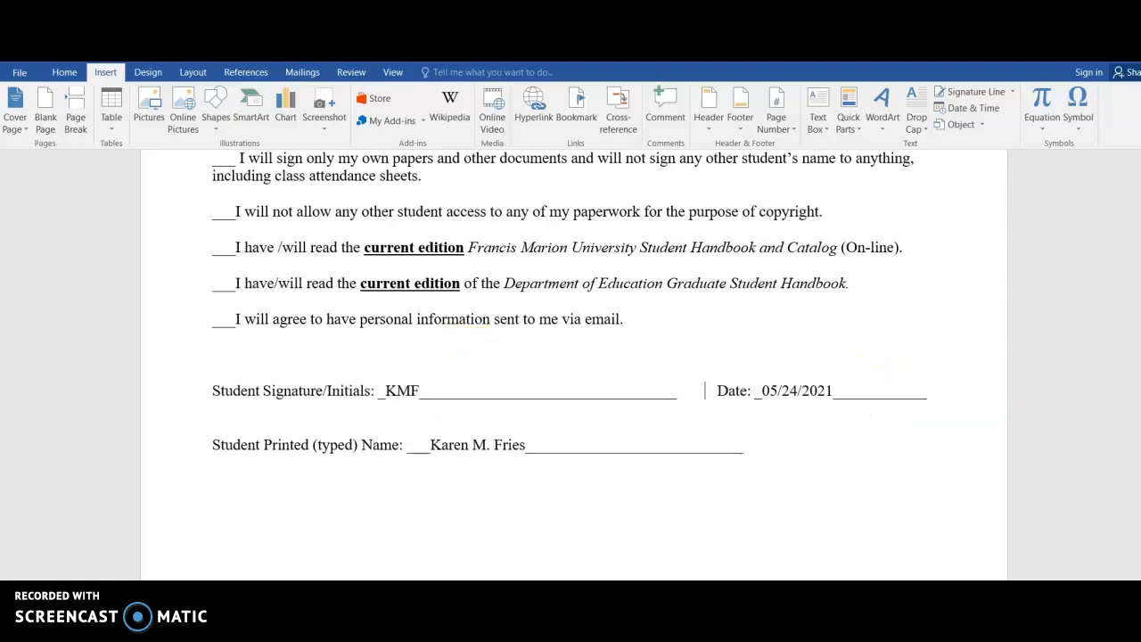
pyautogui.press('BackSpace')
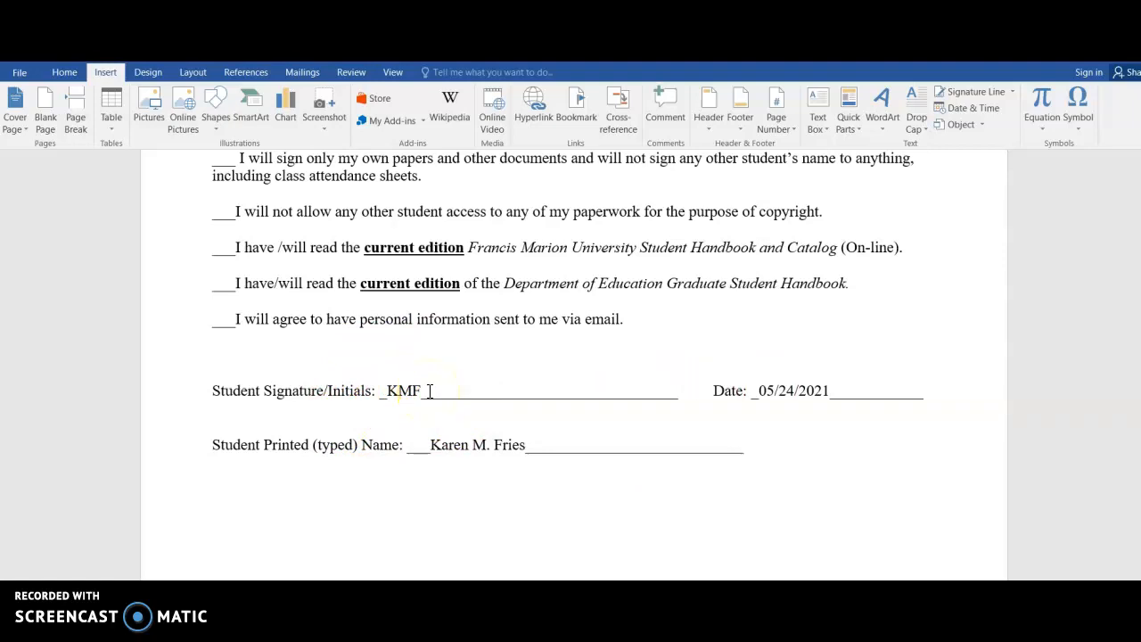
pyautogui.scroll(8, 430, 390)
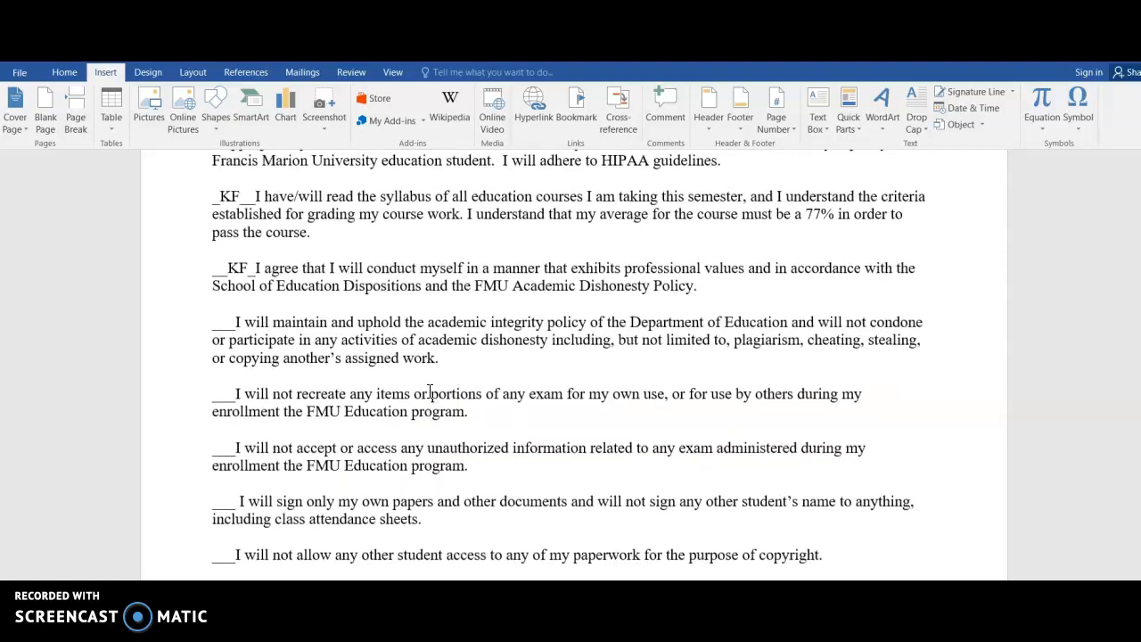
# Save the completed form as a Word document in the EDUC 761 Summer 2021 folder on USB DISK (G:), named with the student's surname plus 'affirmation page'.
pyautogui.scroll(-5, 329, 396)
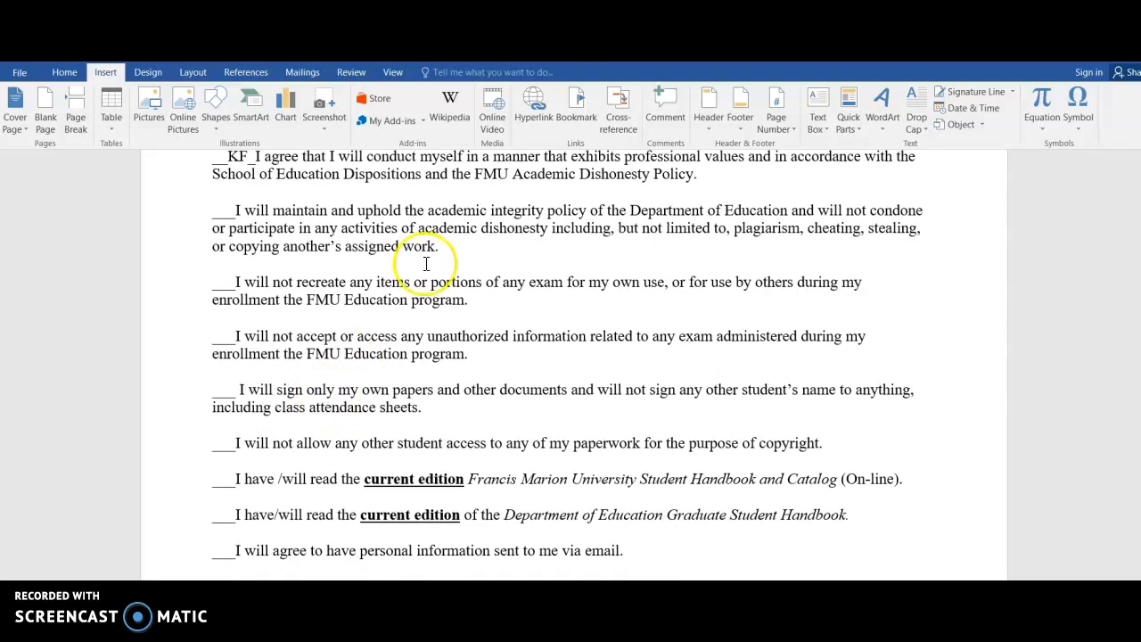
pyautogui.scroll(-5, 537, 402)
pyautogui.scroll(3, 536, 403)
pyautogui.scroll(10, 537, 403)
pyautogui.click(272, 198)
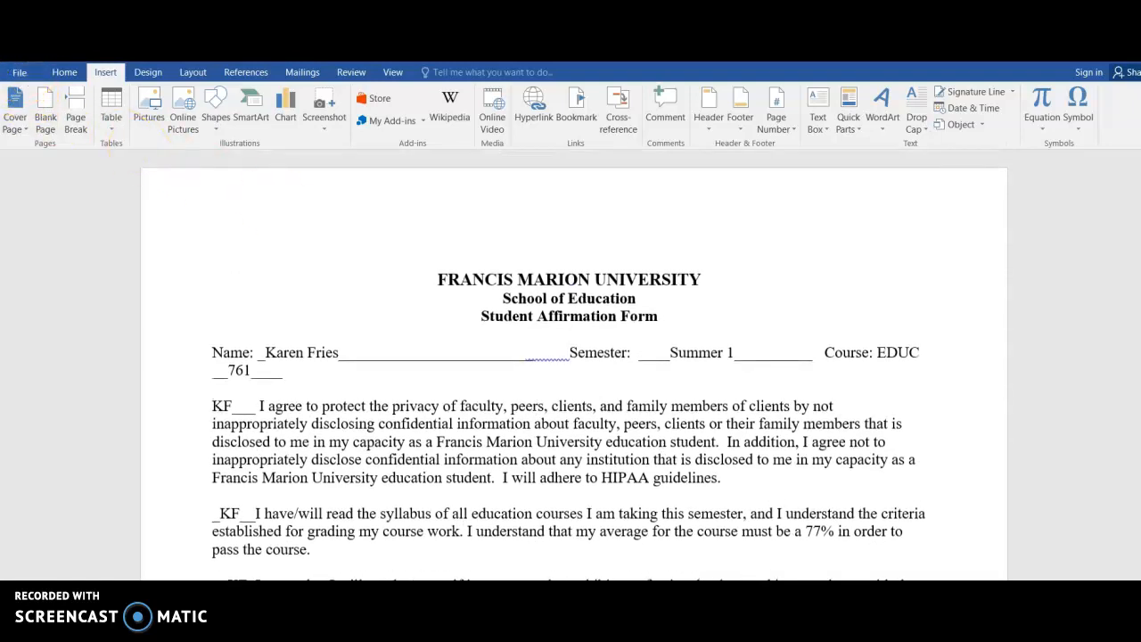
pyautogui.click(18, 74)
pyautogui.click(18, 210)
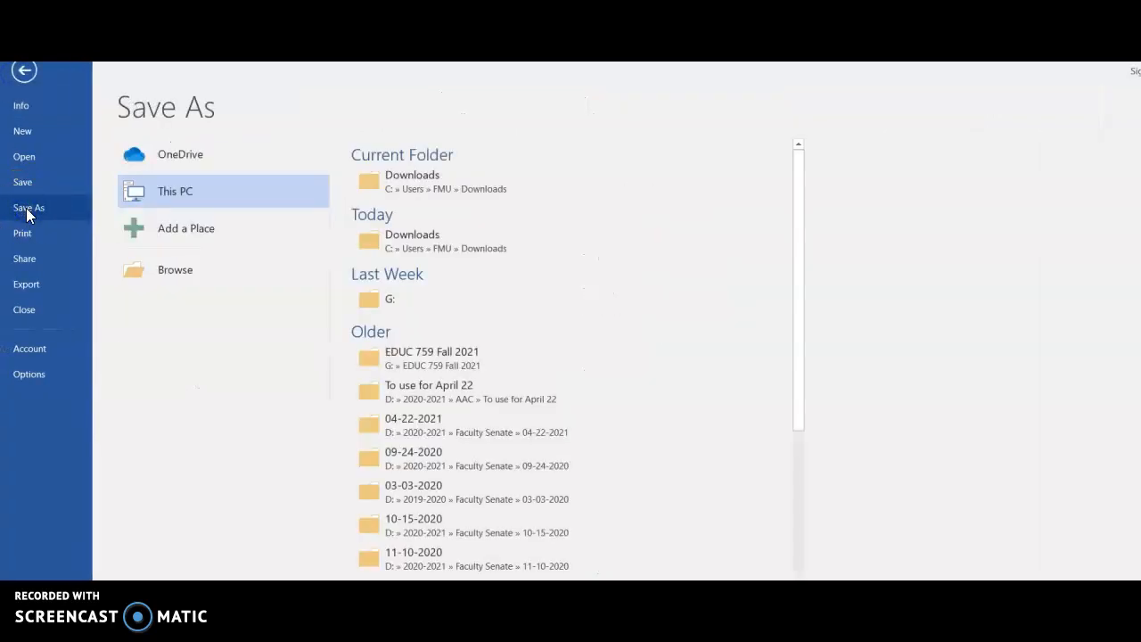
pyautogui.click(205, 195)
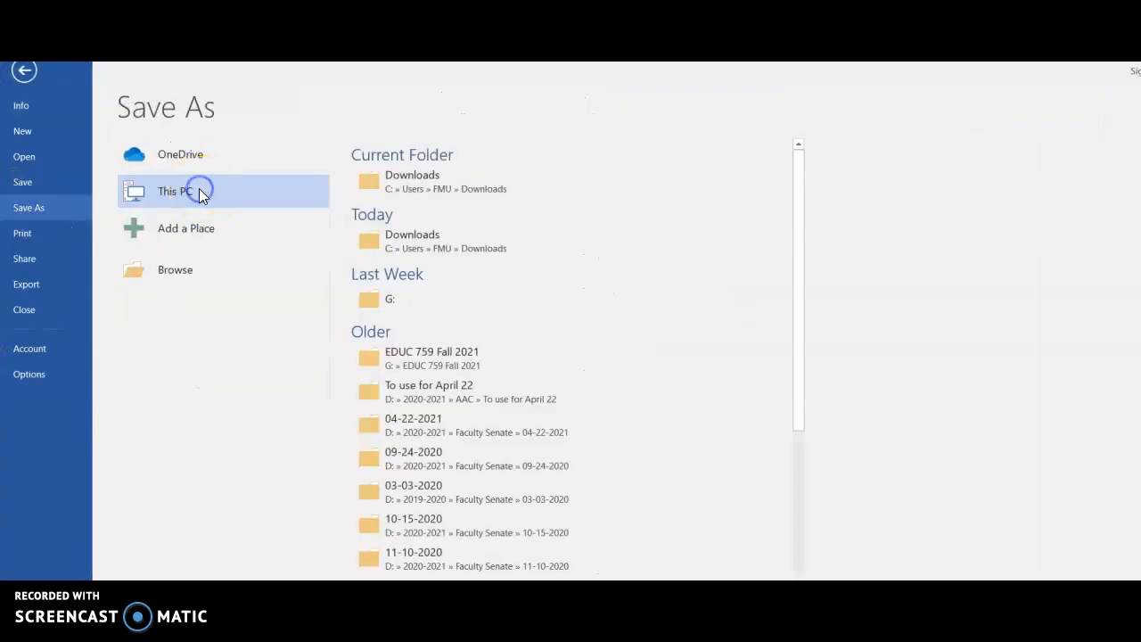
pyautogui.moveTo(120, 140); pyautogui.dragTo(120, 200)
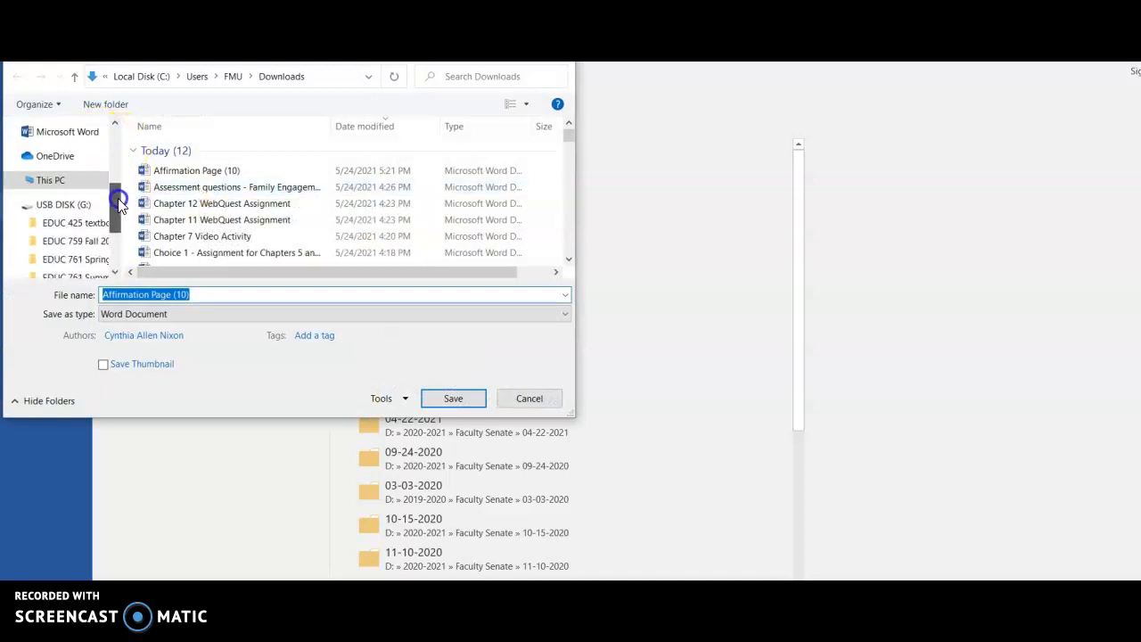
pyautogui.click(69, 207)
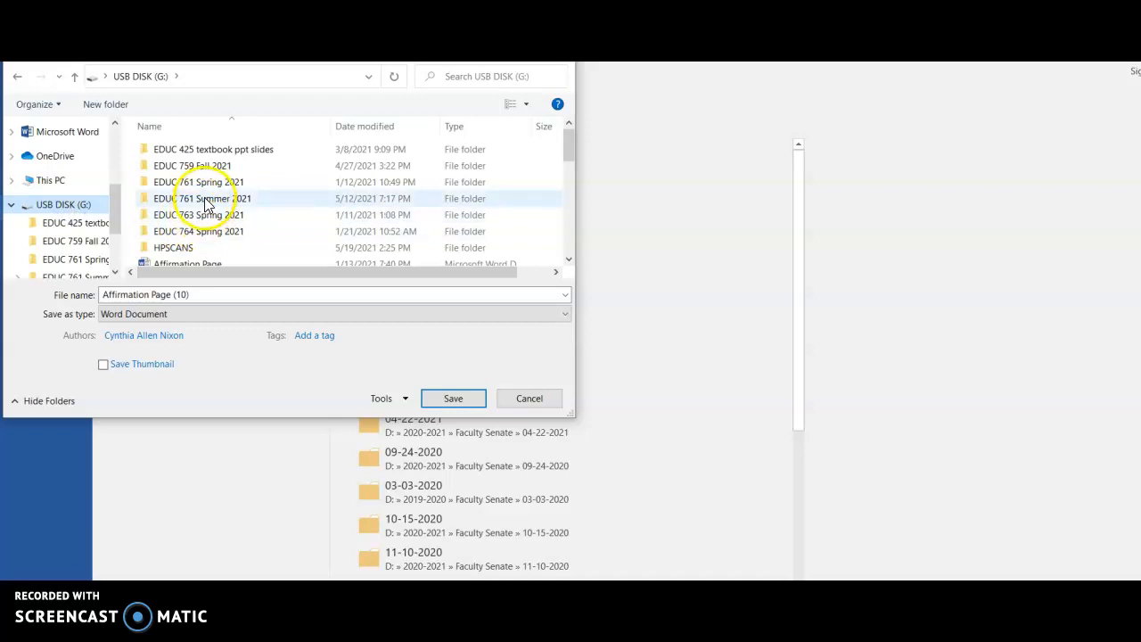
pyautogui.doubleClick(205, 200)
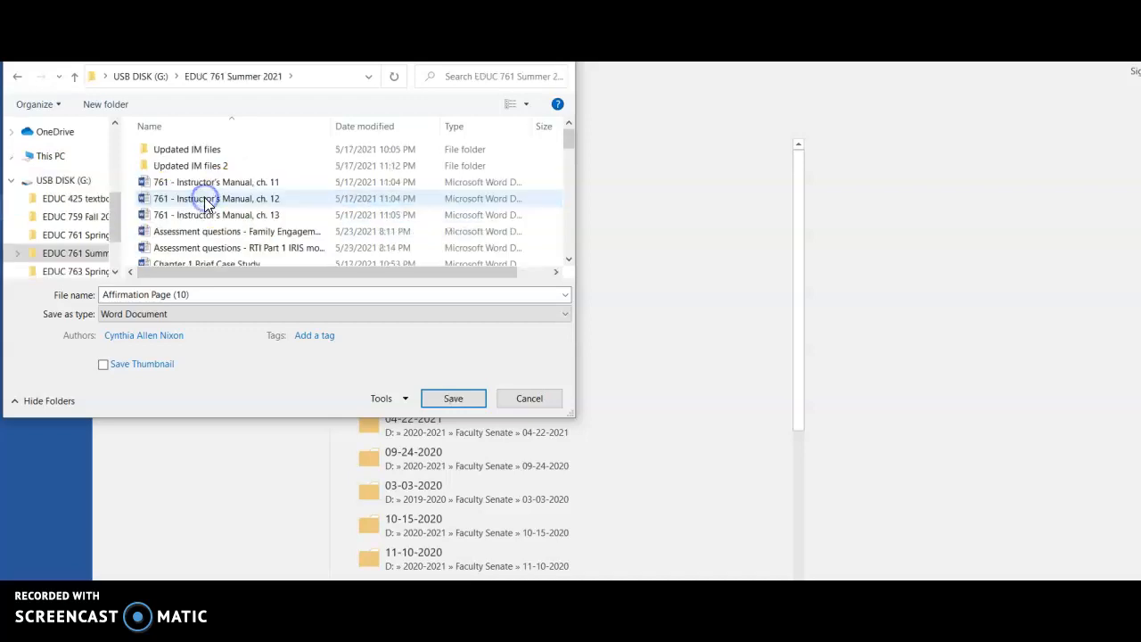
pyautogui.click(100, 294)
pyautogui.write('Fries, a')
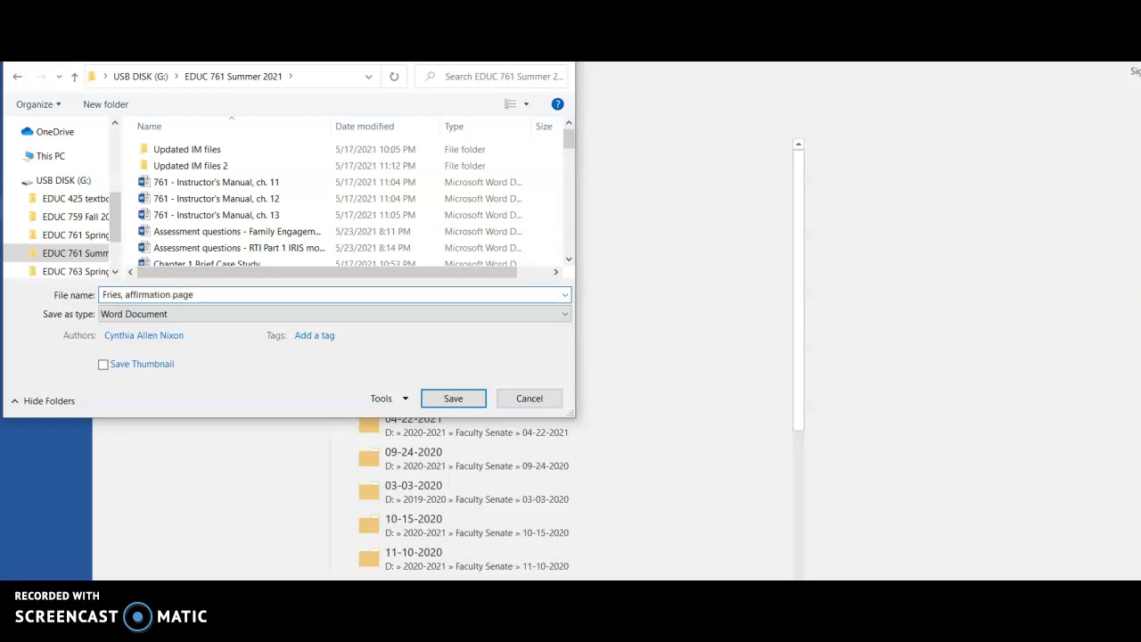
pyautogui.click(453, 399)
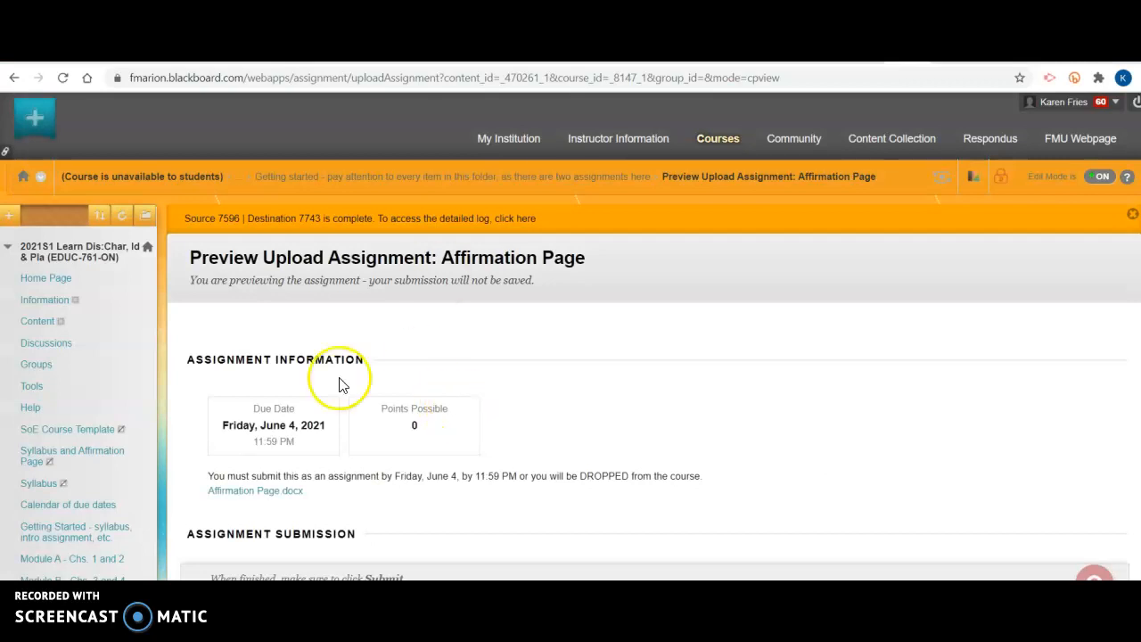
# Attach the saved affirmation page file from the EDUC 761 Summer 2021 folder as a local file to the assignment submission.
pyautogui.scroll(-1, 351, 467)
pyautogui.scroll(-2, 352, 471)
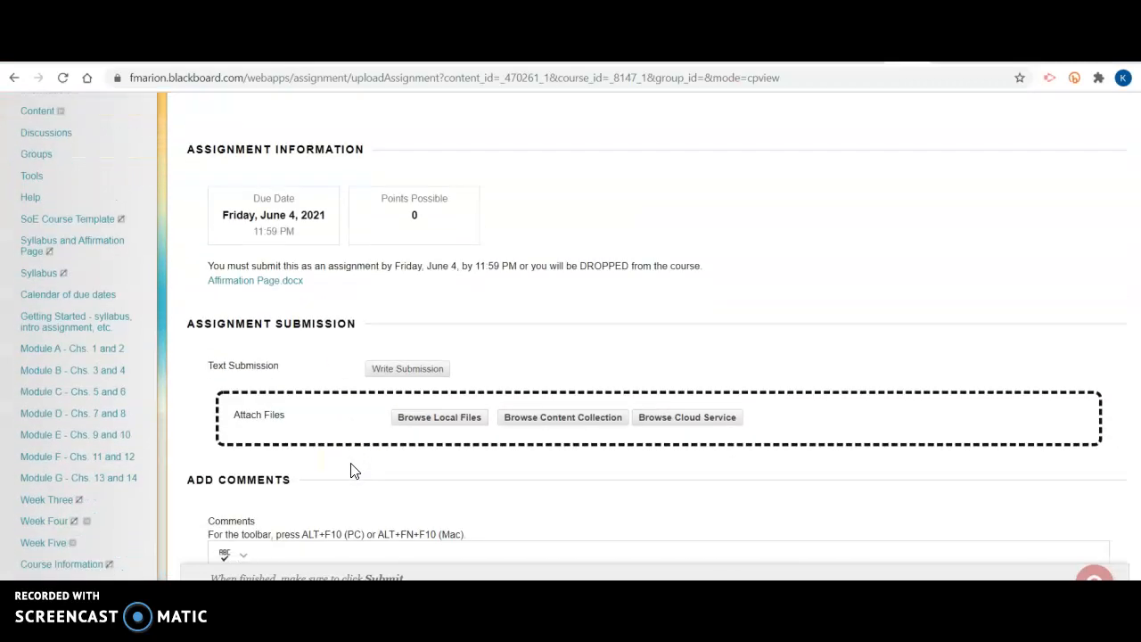
pyautogui.scroll(-1, 351, 471)
pyautogui.click(243, 414)
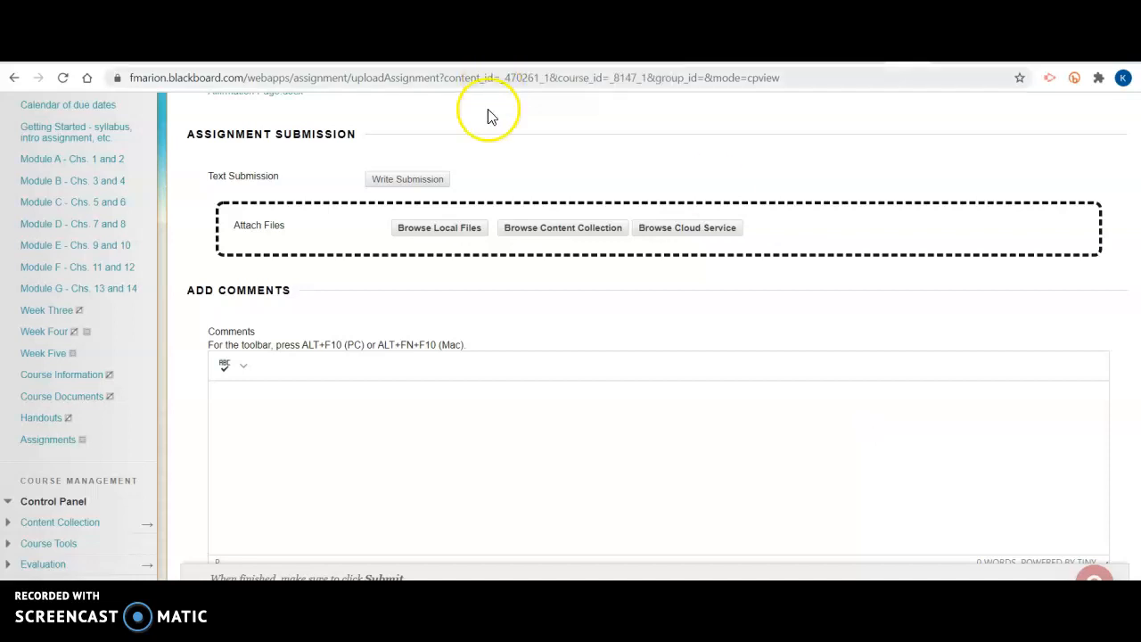
pyautogui.click(436, 228)
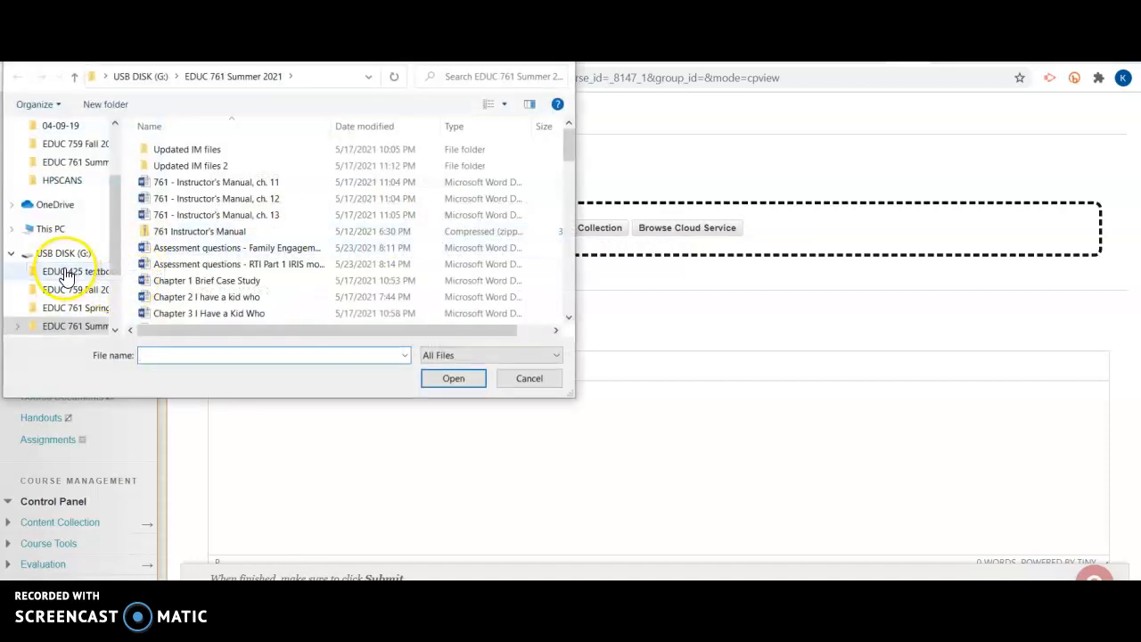
pyautogui.moveTo(120, 221); pyautogui.dragTo(120, 233)
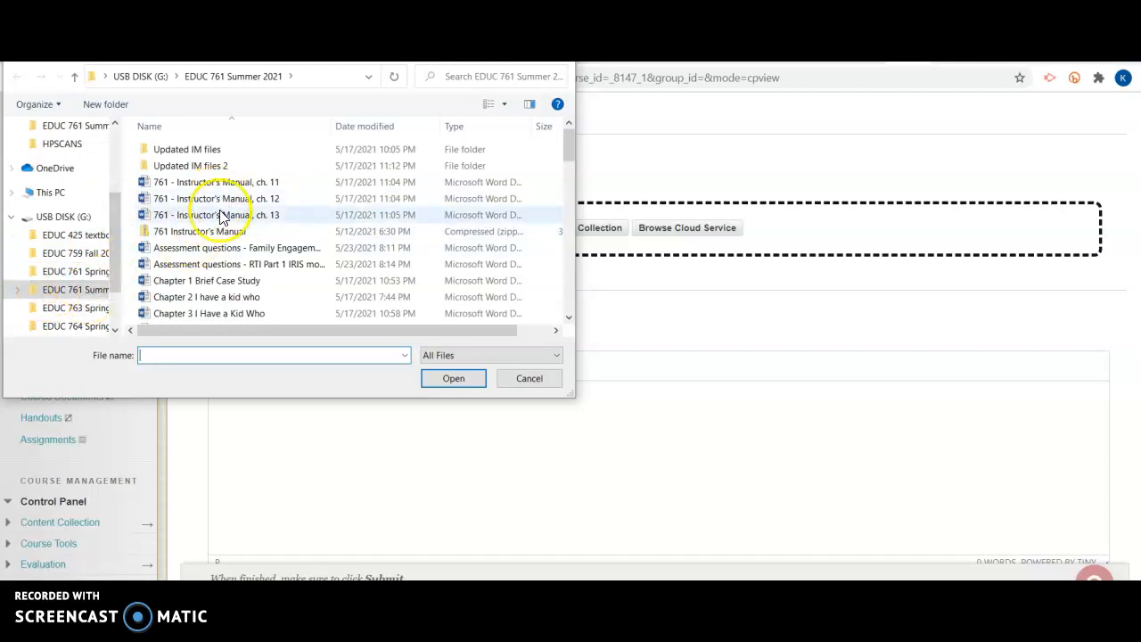
pyautogui.scroll(-3, 200, 268)
pyautogui.scroll(-10, 210, 284)
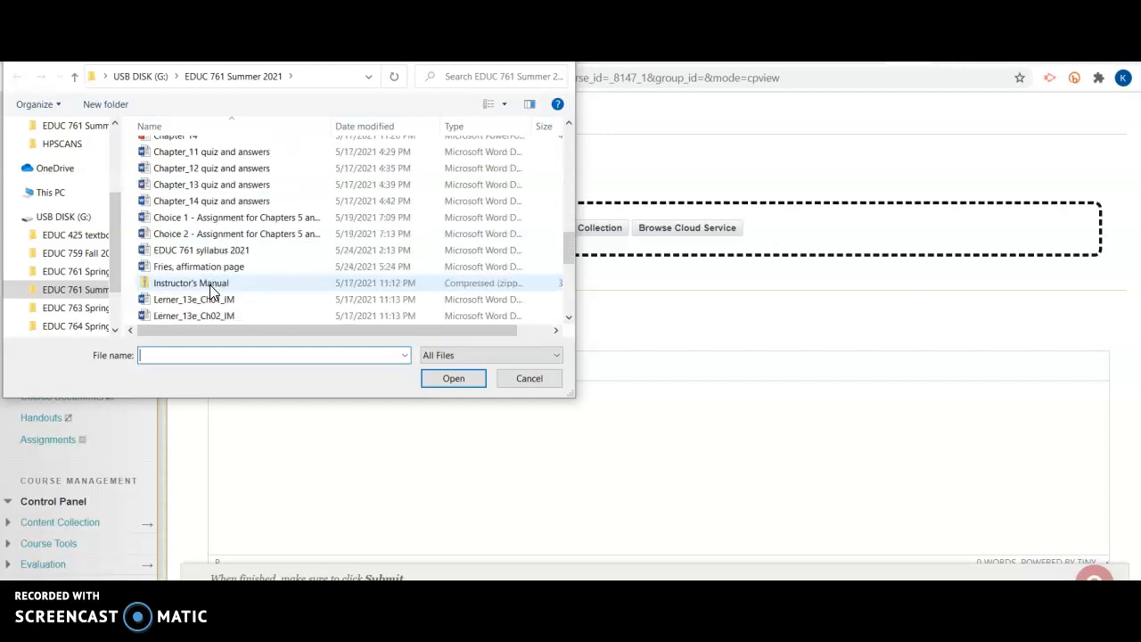
pyautogui.click(200, 268)
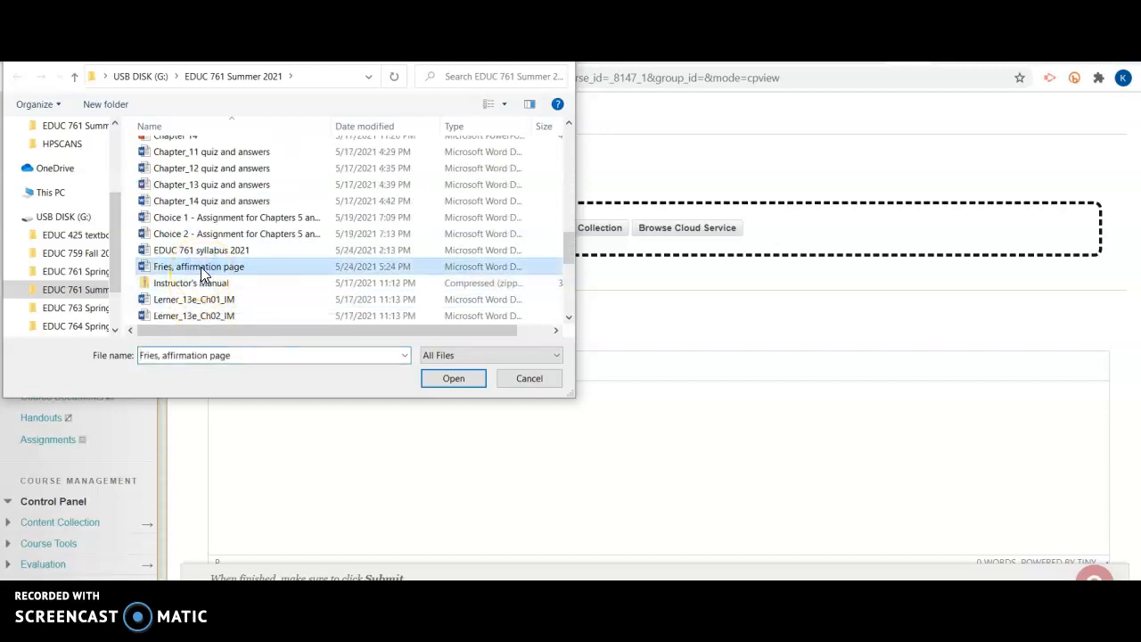
pyautogui.click(454, 379)
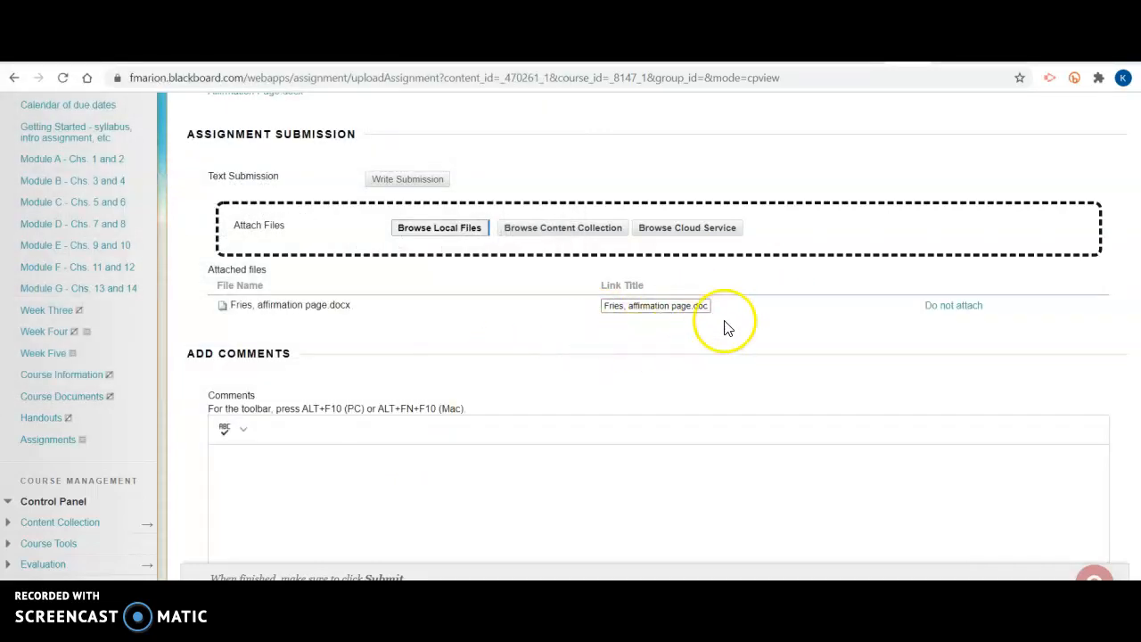
# Submit the Affirmation Page assignment with the attached file.
pyautogui.scroll(-3, 514, 353)
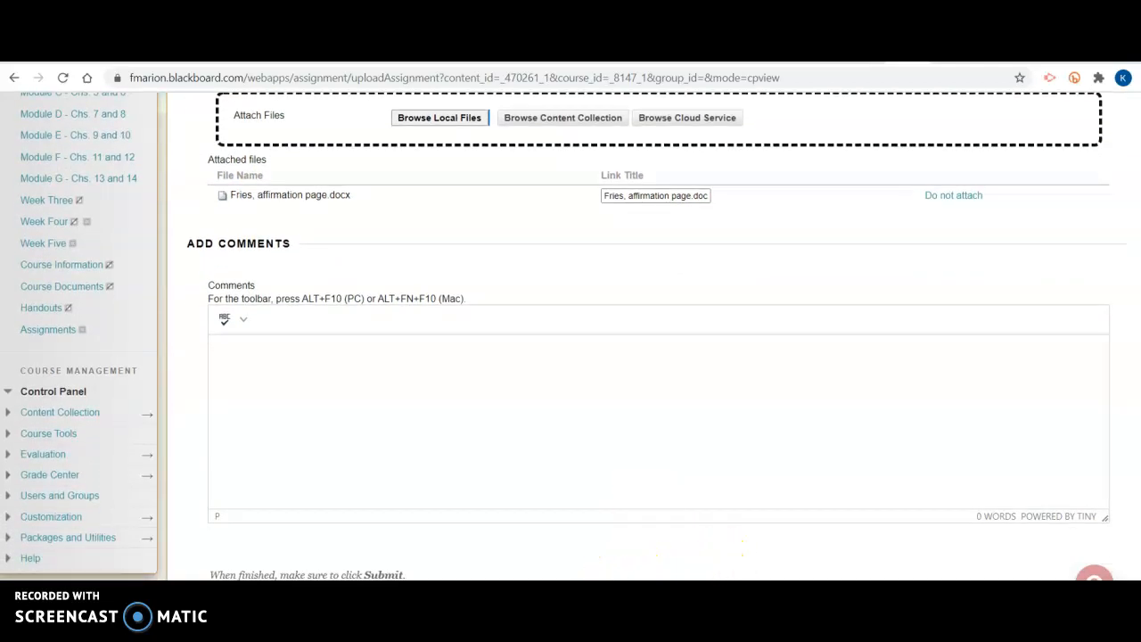
pyautogui.scroll(-1, 740, 535)
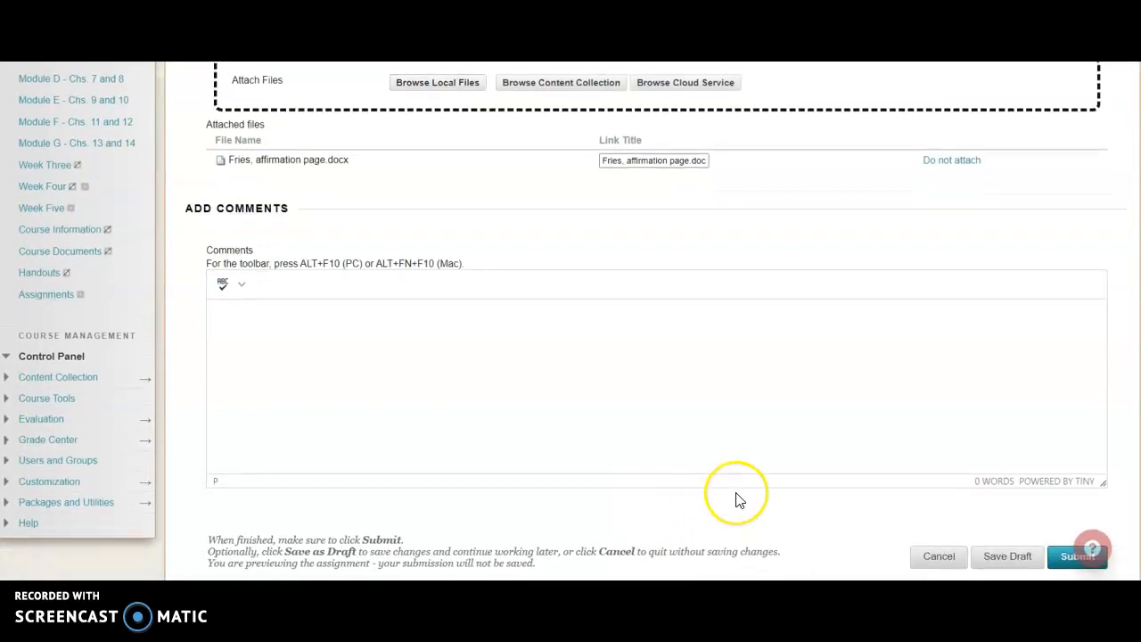
pyautogui.scroll(-1, 736, 499)
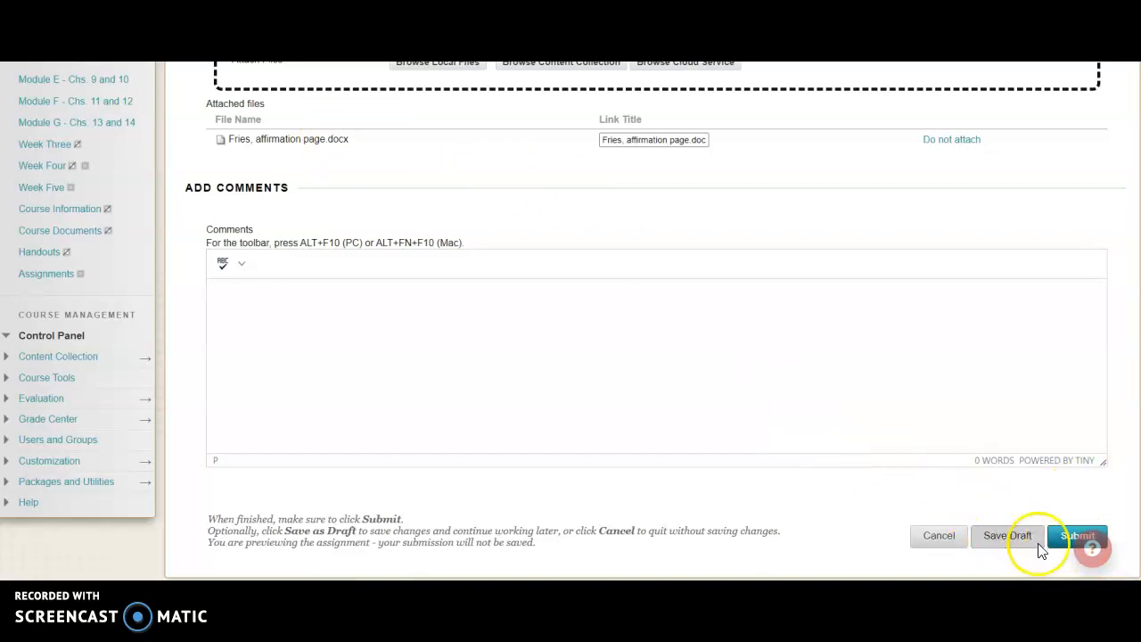
pyautogui.click(1064, 544)
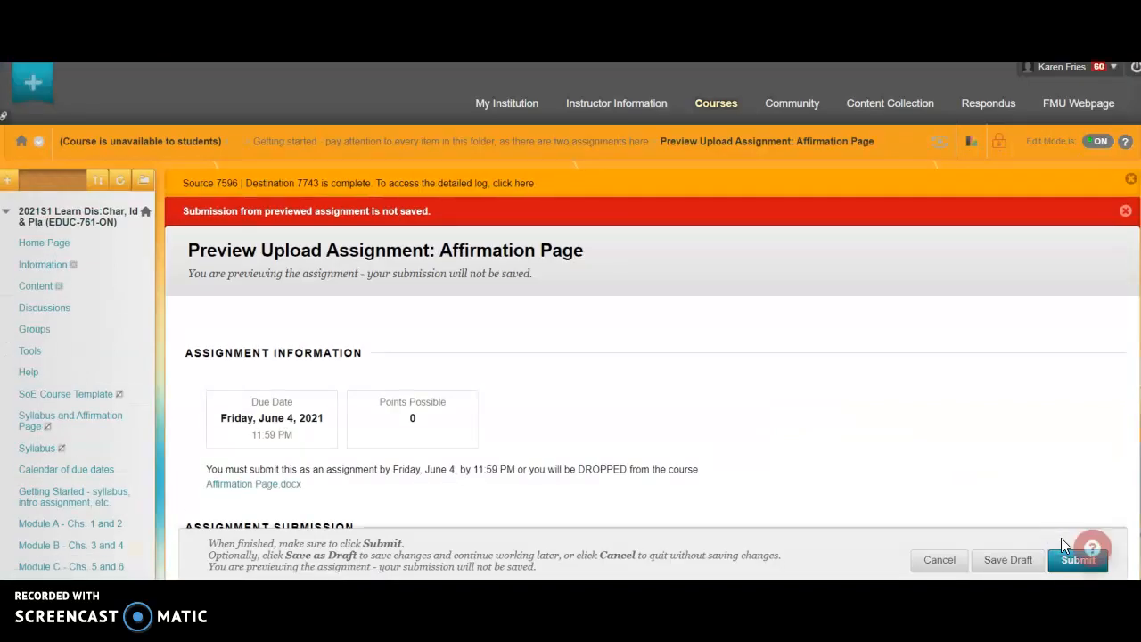
# Reopen the Affirmation Page assignment from the Getting started folder and review its submission form.
pyautogui.scroll(-5, 1061, 544)
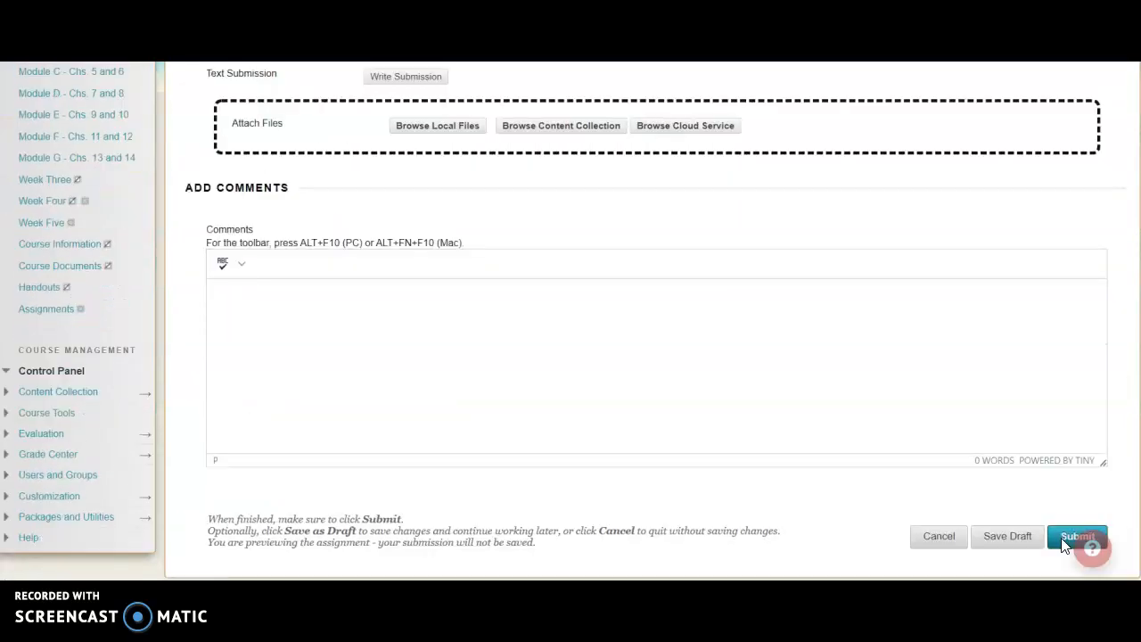
pyautogui.scroll(1, 1061, 545)
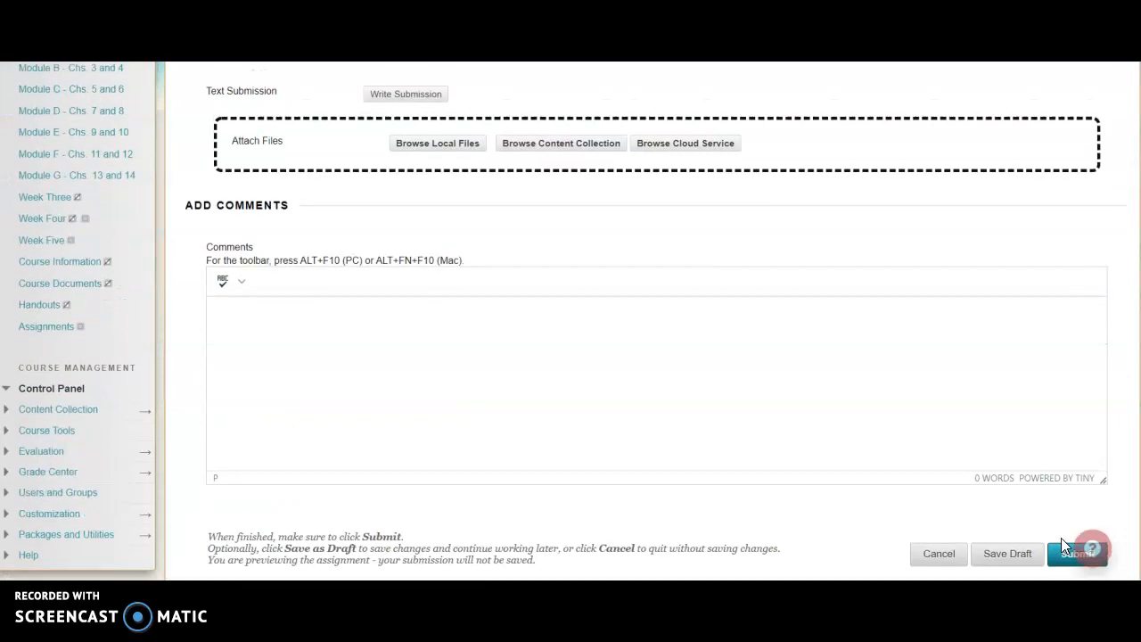
pyautogui.scroll(1, 1060, 538)
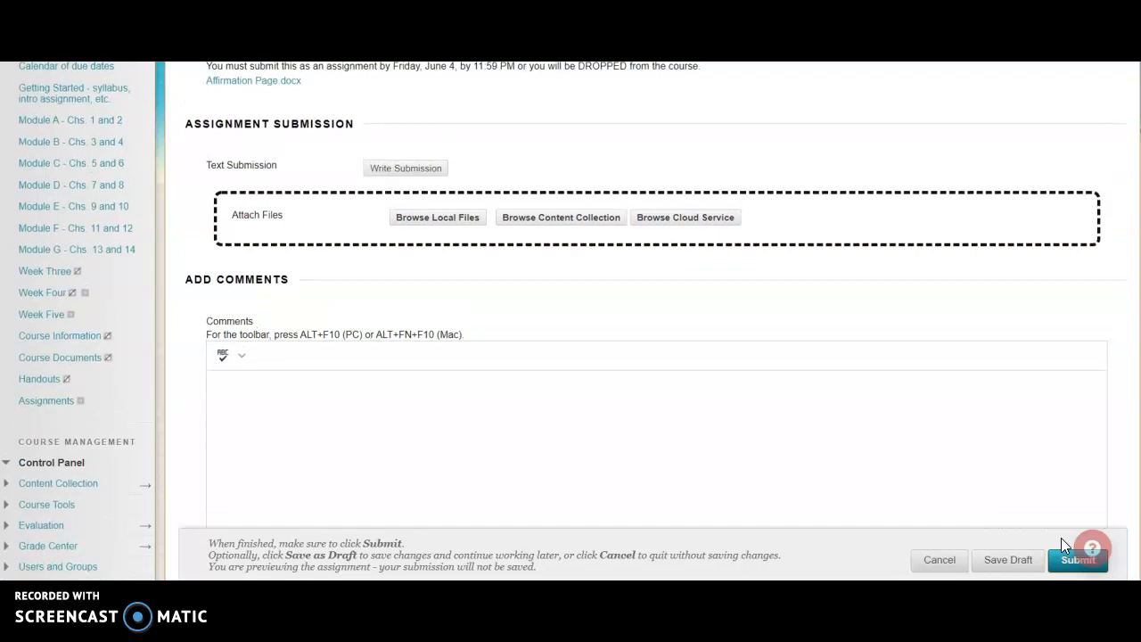
pyautogui.scroll(1, 1060, 538)
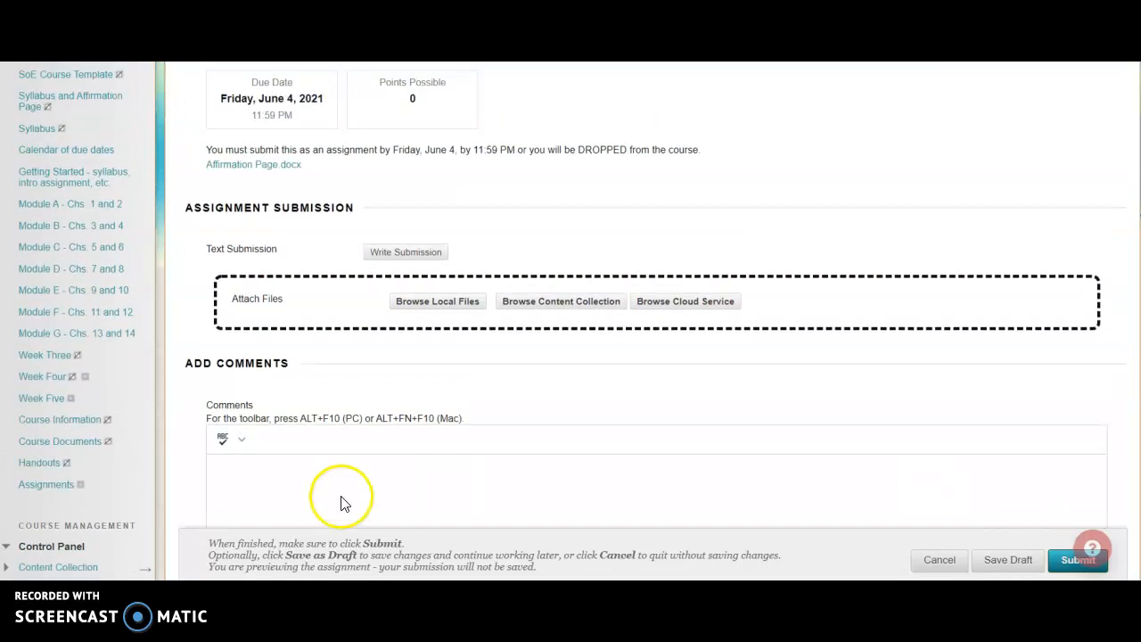
pyautogui.scroll(3, 320, 250)
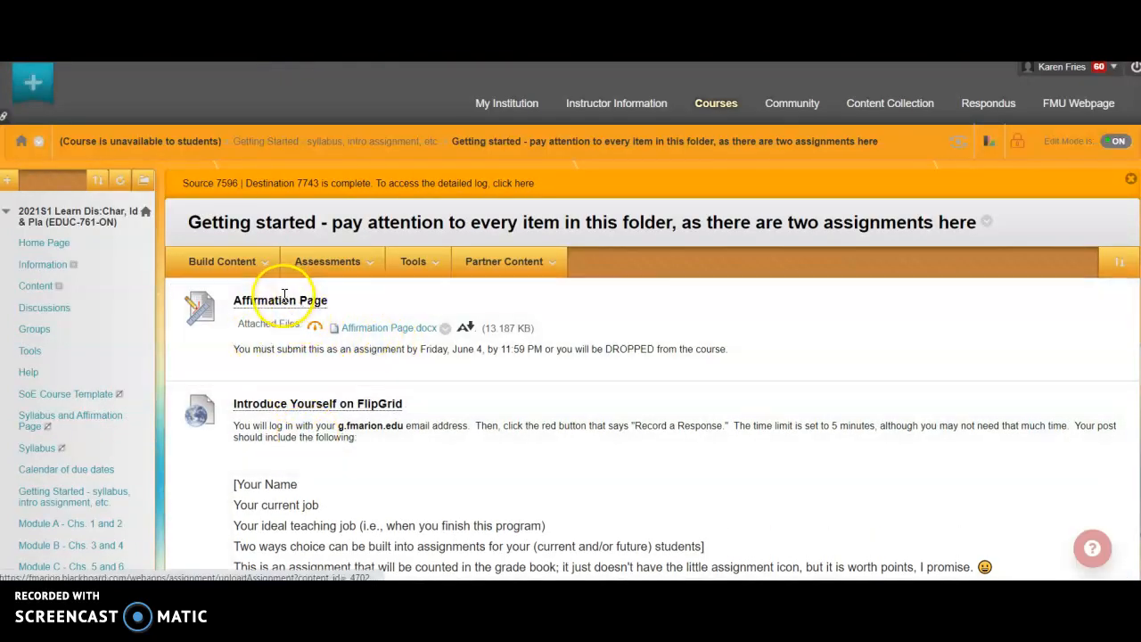
pyautogui.click(383, 329)
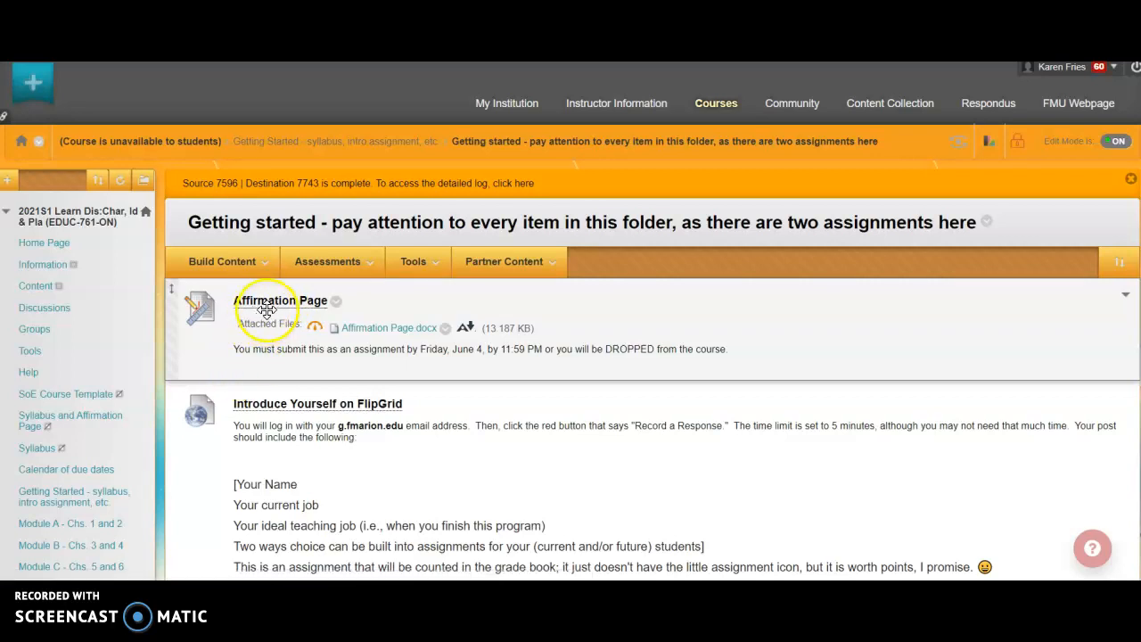
pyautogui.click(267, 303)
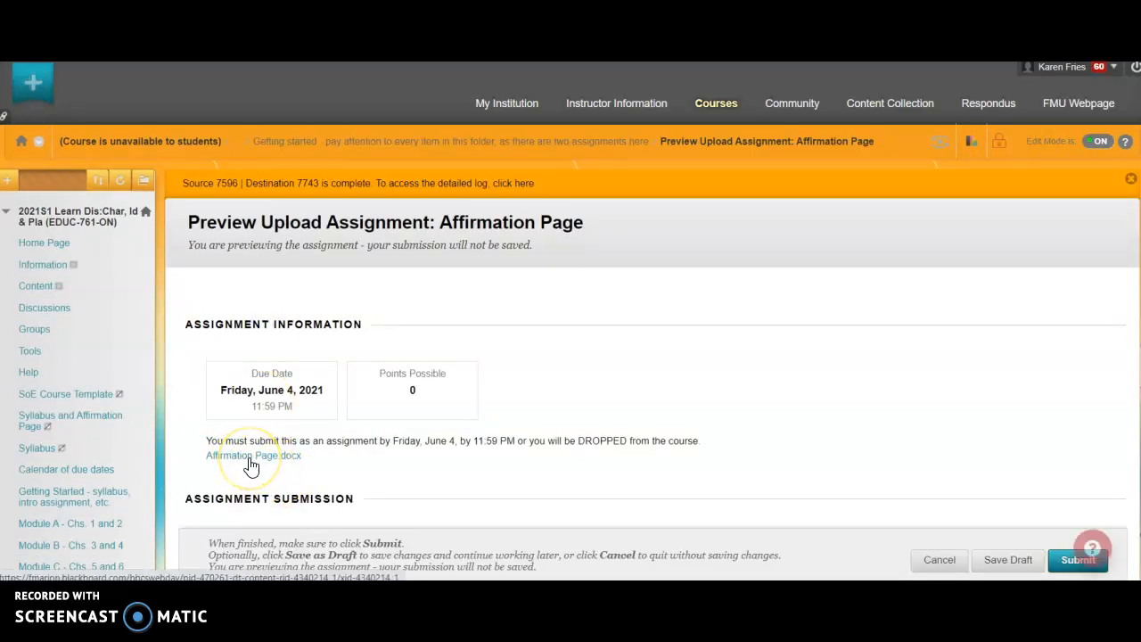
pyautogui.scroll(-4, 251, 467)
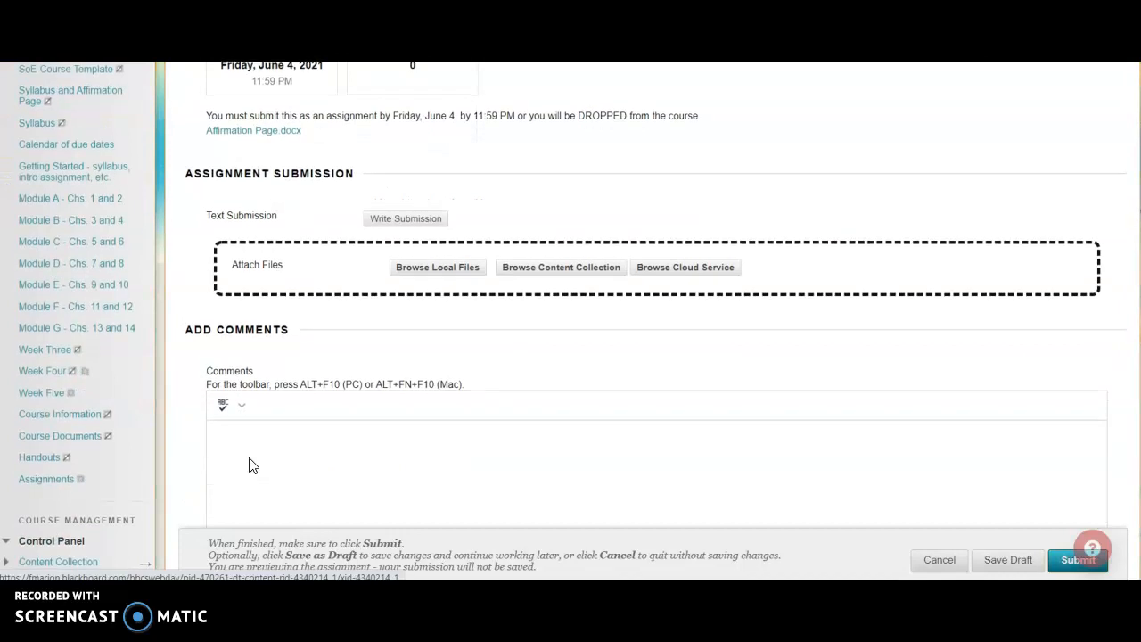
pyautogui.scroll(-2, 484, 311)
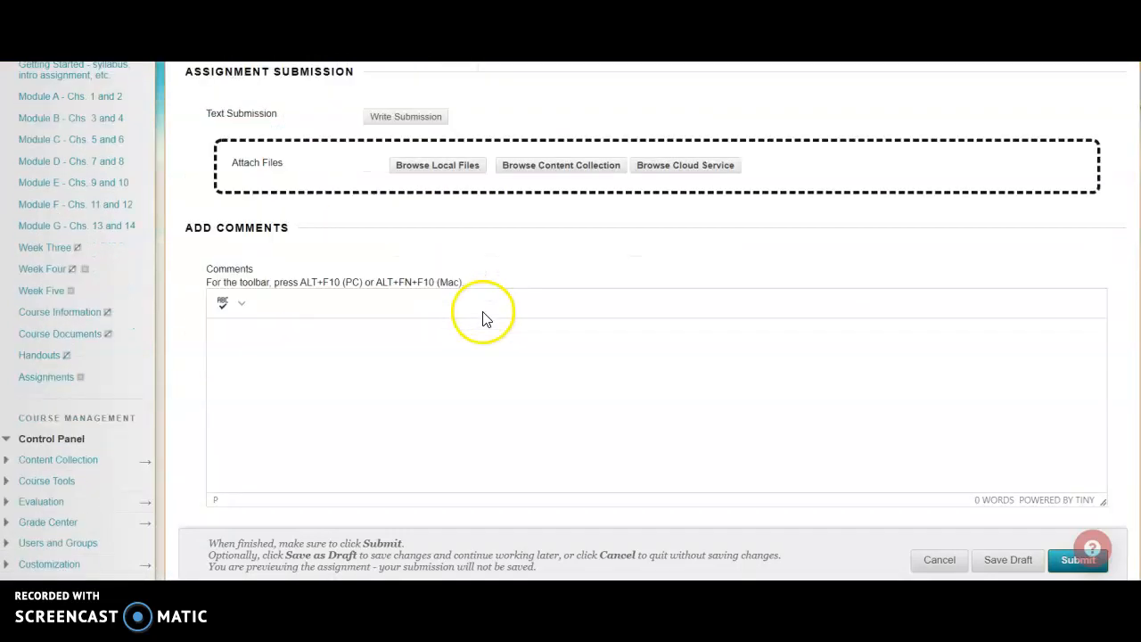
pyautogui.scroll(-1, 484, 311)
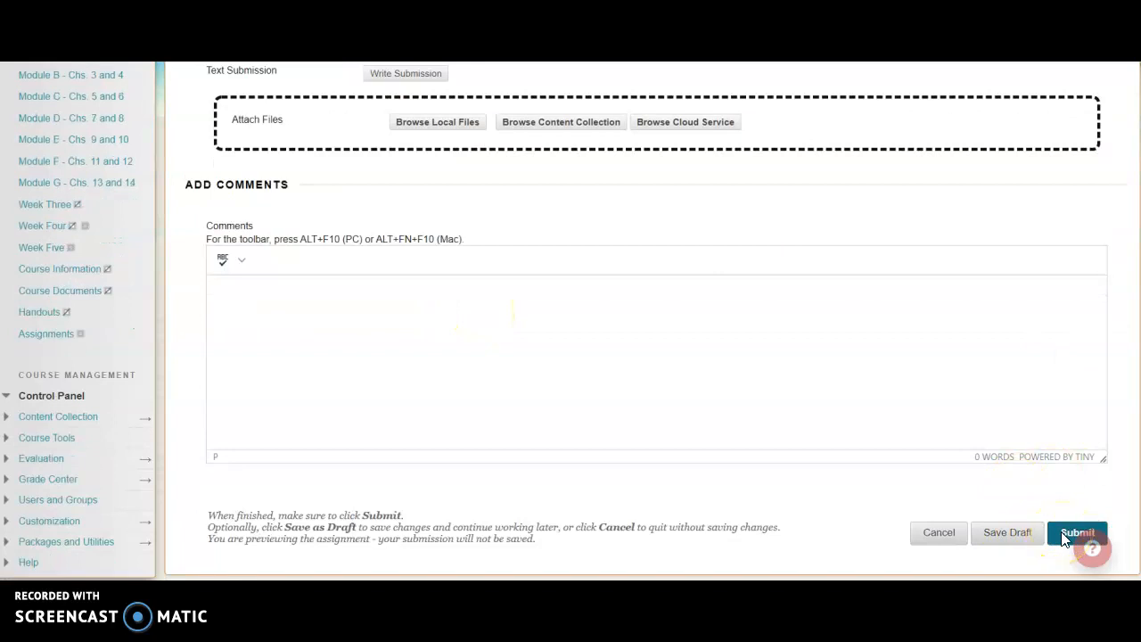
pyautogui.scroll(3, 1064, 538)
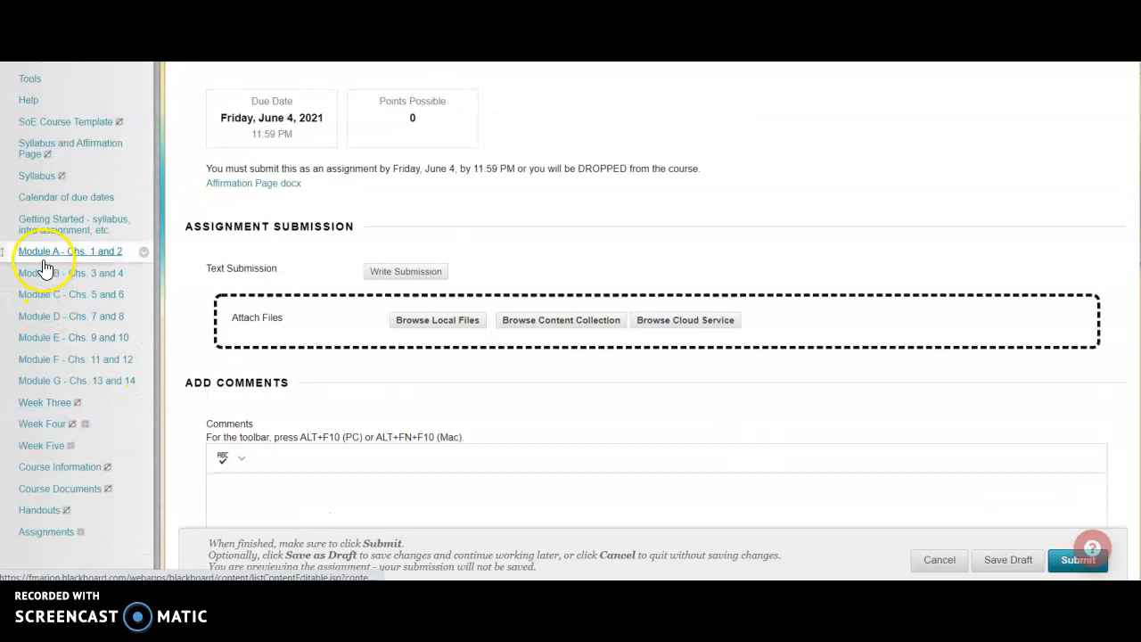
# Open Module A, then its Assignments for Module A folder and the Choose ONE - IHAKW or BCS folder.
pyautogui.click(44, 260)
pyautogui.click(267, 301)
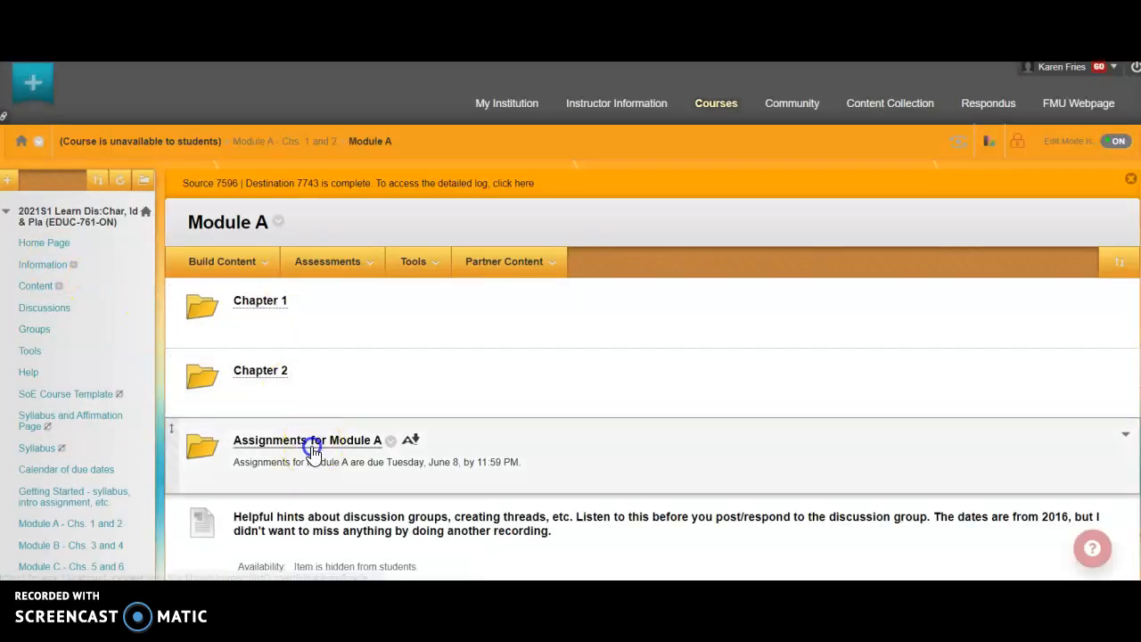
pyautogui.click(311, 443)
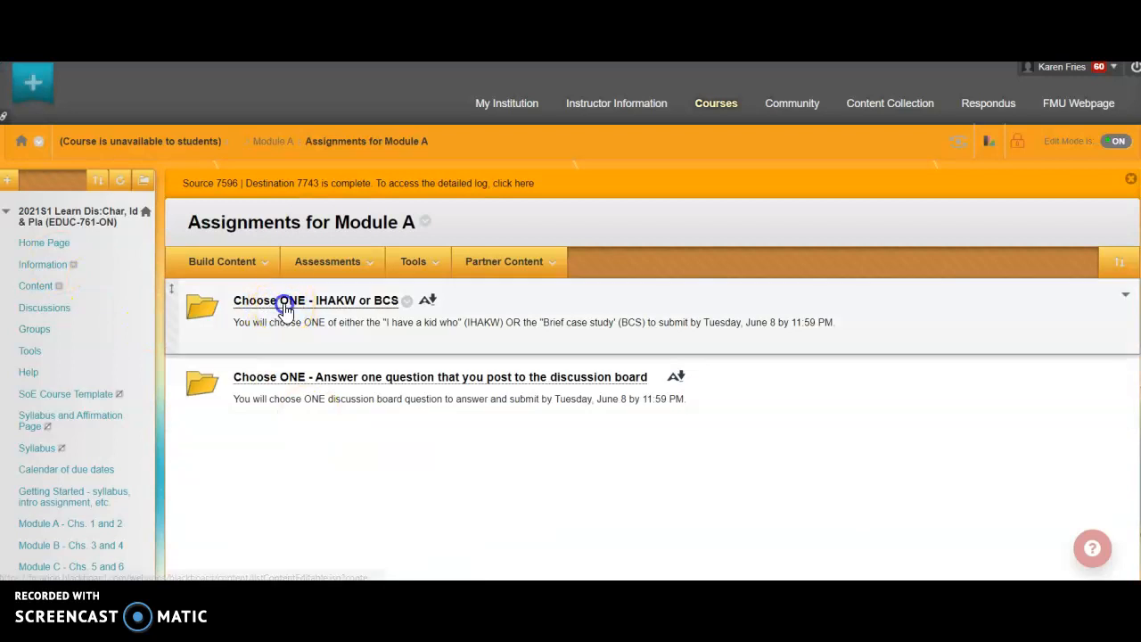
pyautogui.click(285, 301)
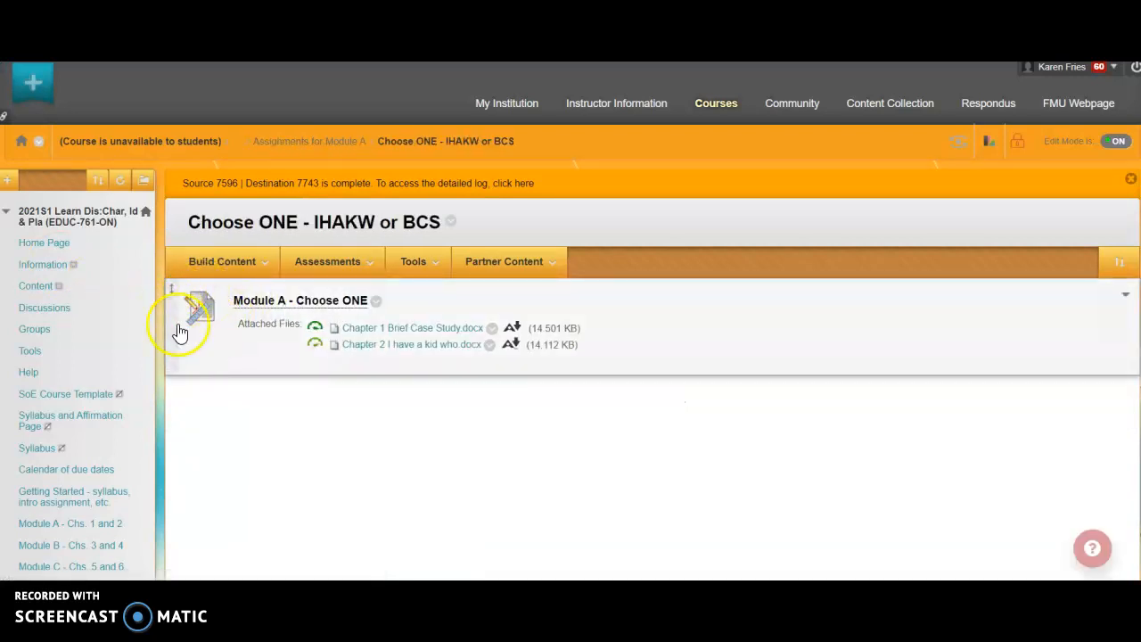
pyautogui.click(189, 269)
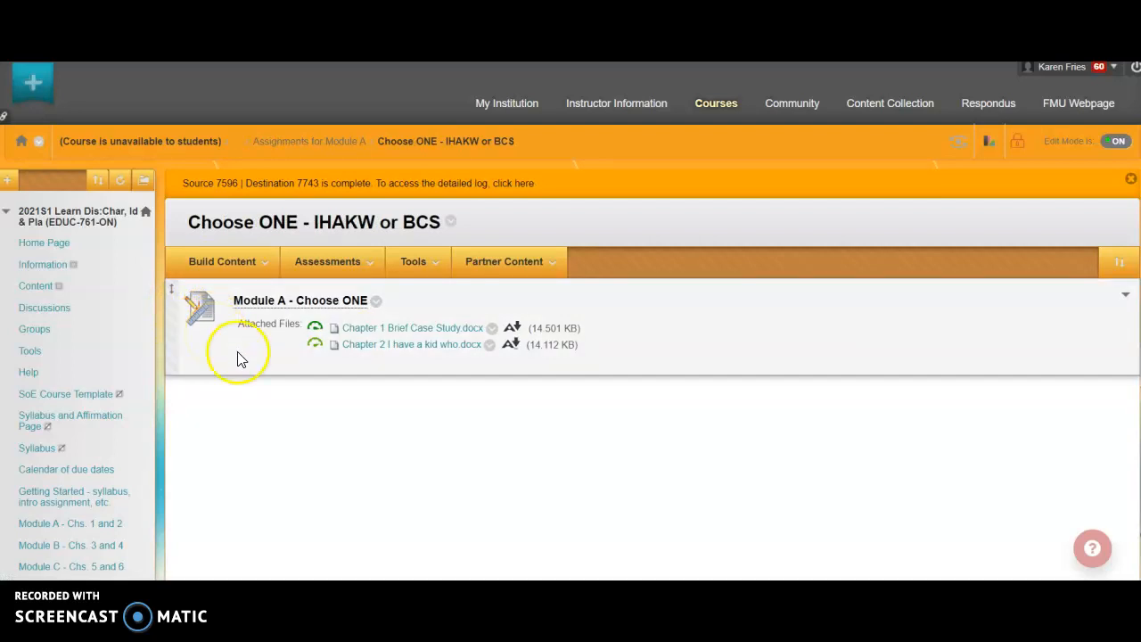
# Open the Module A - Choose ONE assignment and review its due date, points, attached chapter files and submission form.
pyautogui.click(314, 303)
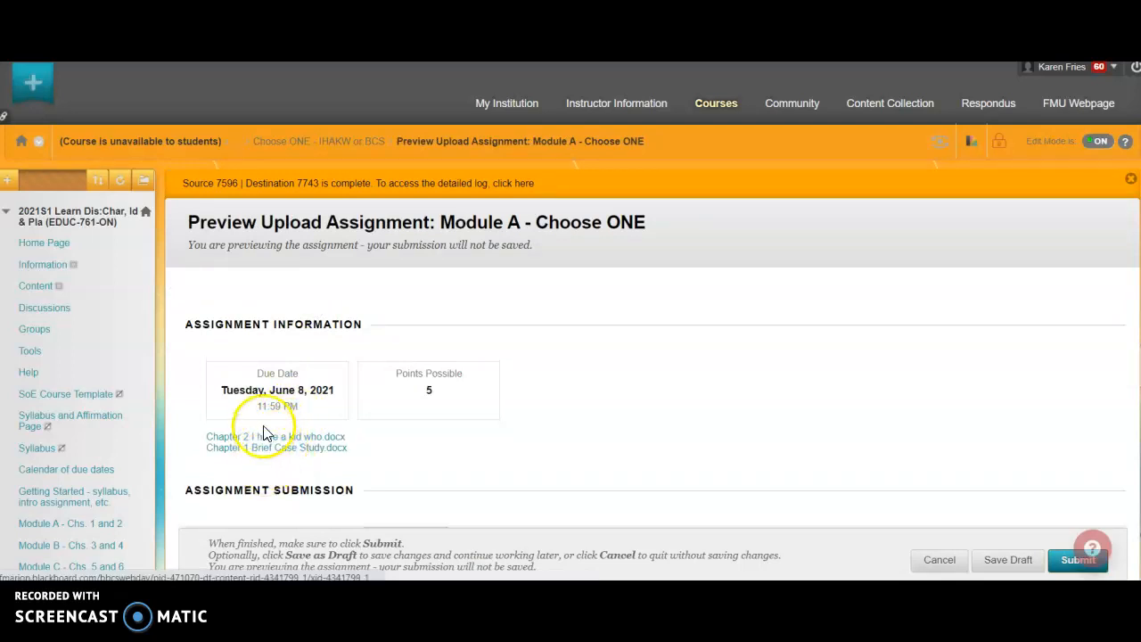
pyautogui.scroll(-2, 265, 456)
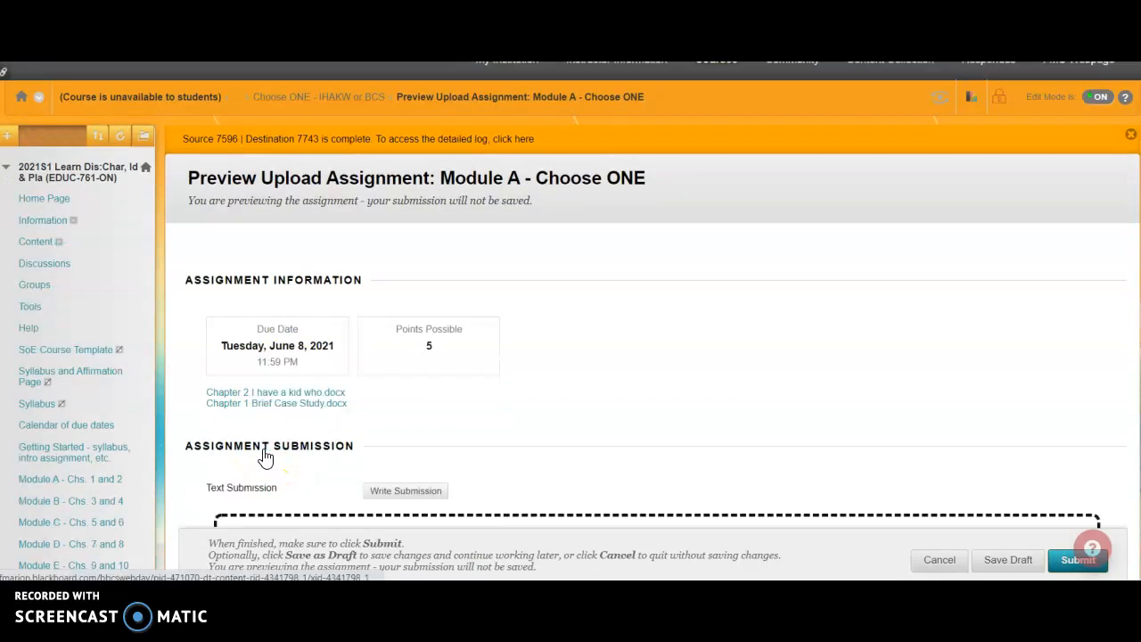
pyautogui.scroll(-3, 437, 389)
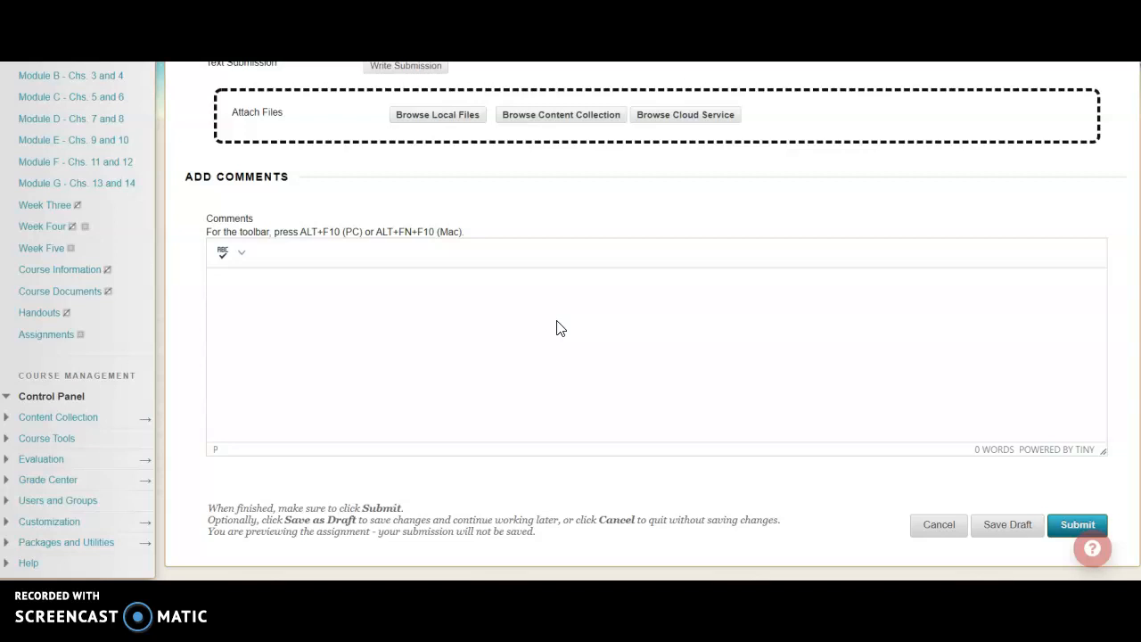
pyautogui.scroll(3, 556, 328)
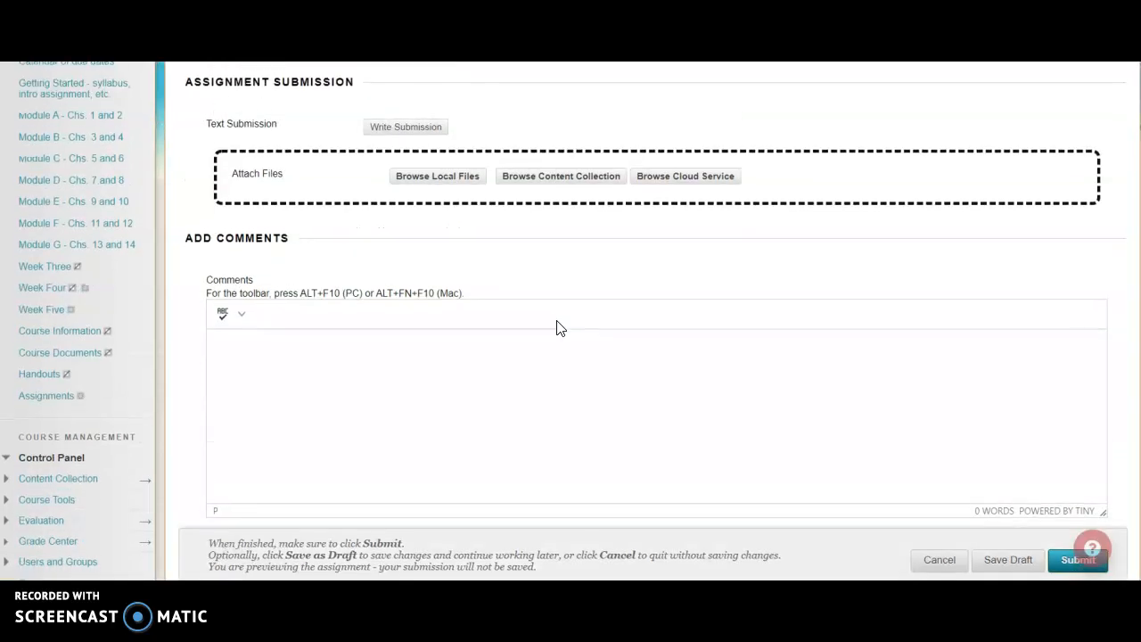
pyautogui.scroll(3, 556, 328)
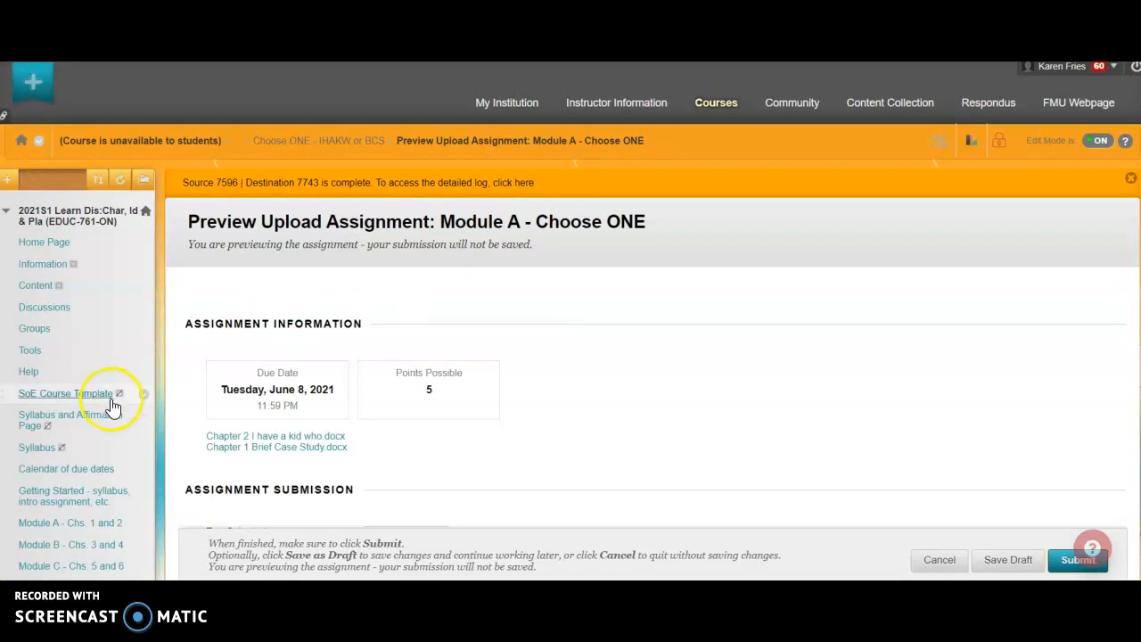
# Open the Getting Started area and its Getting started folder to view the Introduce Yourself on FlipGrid item.
pyautogui.click(63, 502)
pyautogui.click(49, 504)
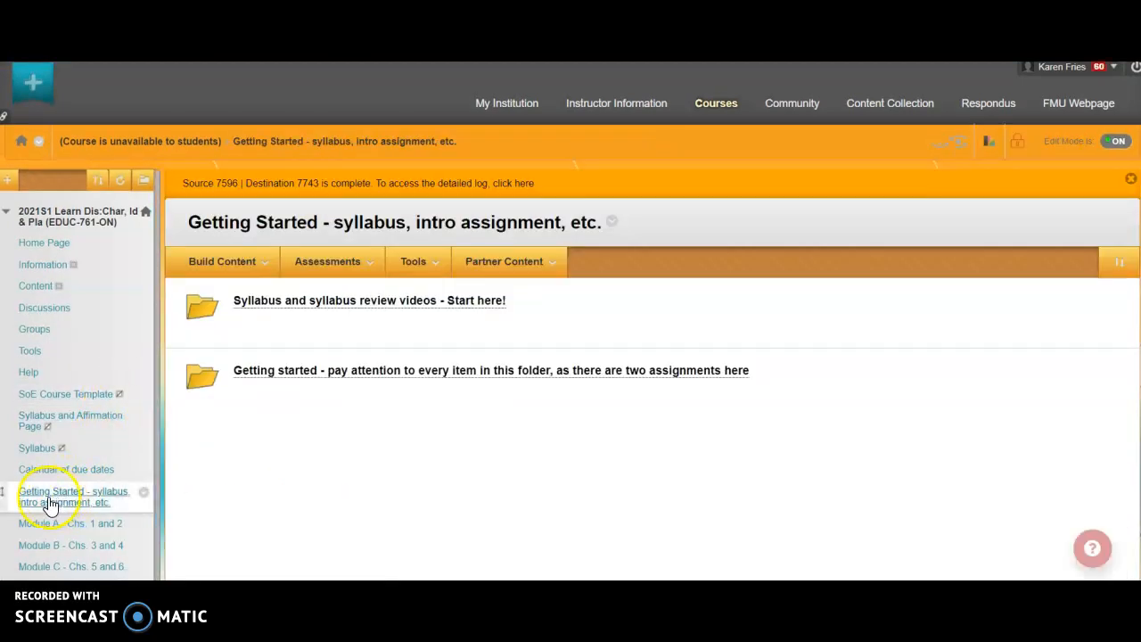
pyautogui.click(357, 372)
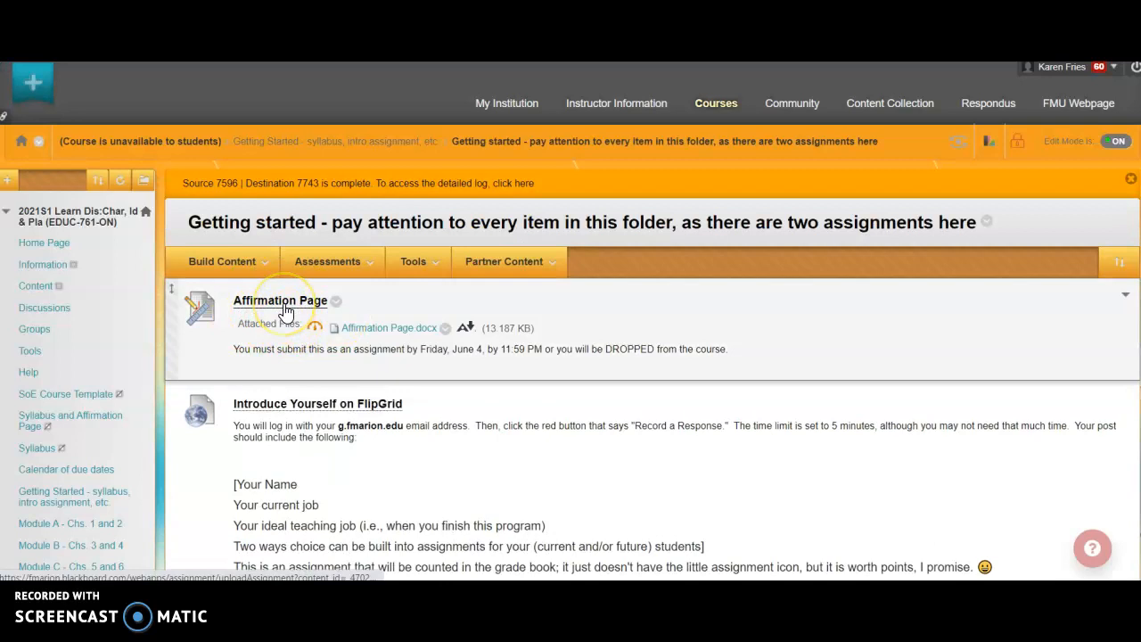
pyautogui.click(346, 403)
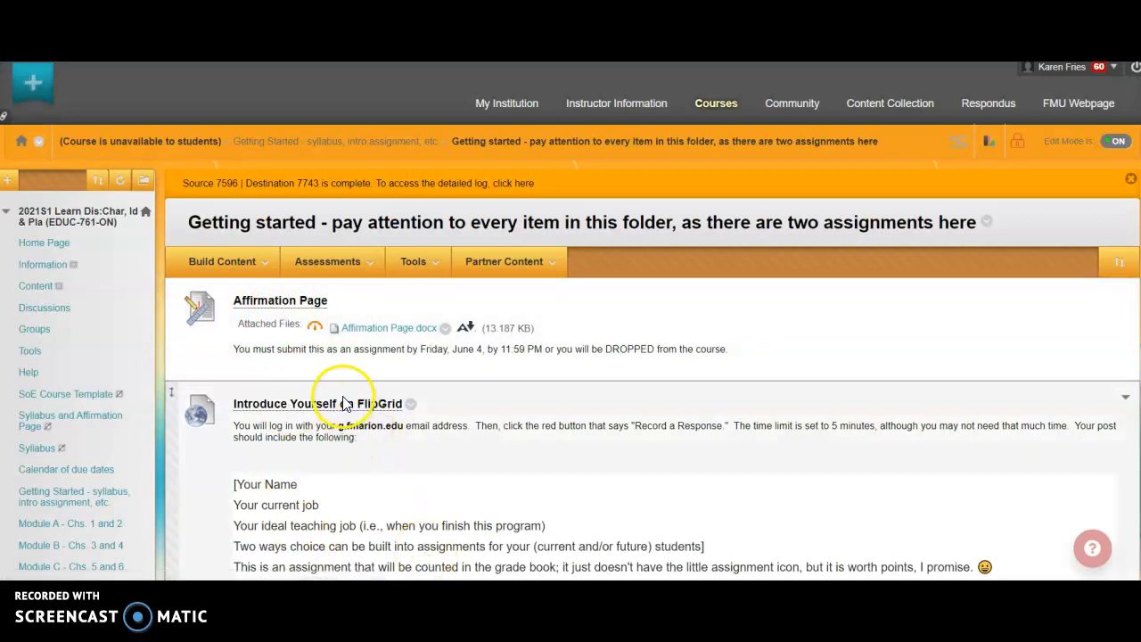